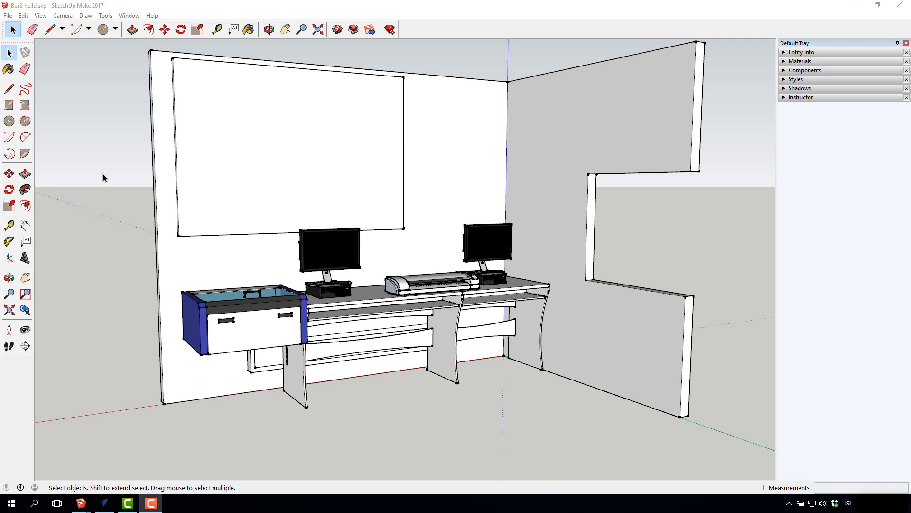
# Switch to the open desk model Borð_skurðarskjöl.skp.
pyautogui.click(523, 447)
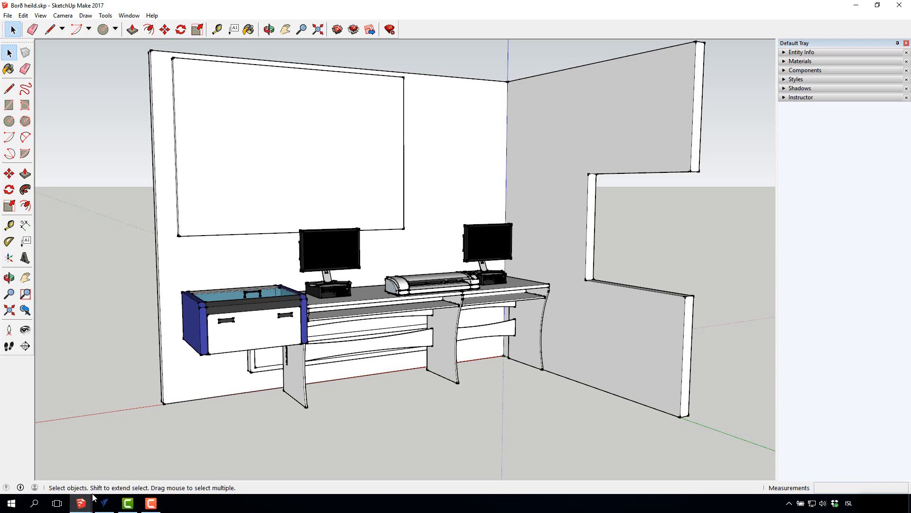
pyautogui.moveTo(88, 500)
pyautogui.click(138, 468)
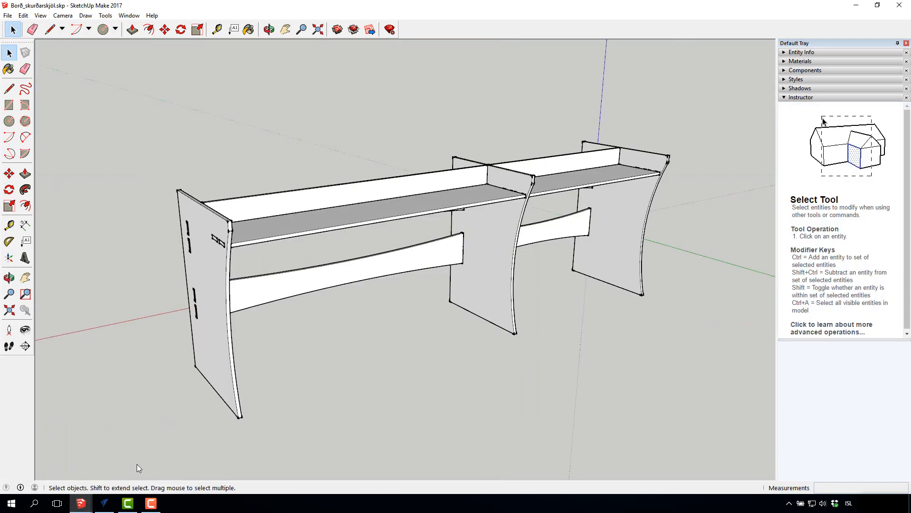
pyautogui.scroll(-1, 249, 411)
pyautogui.scroll(1, 511, 322)
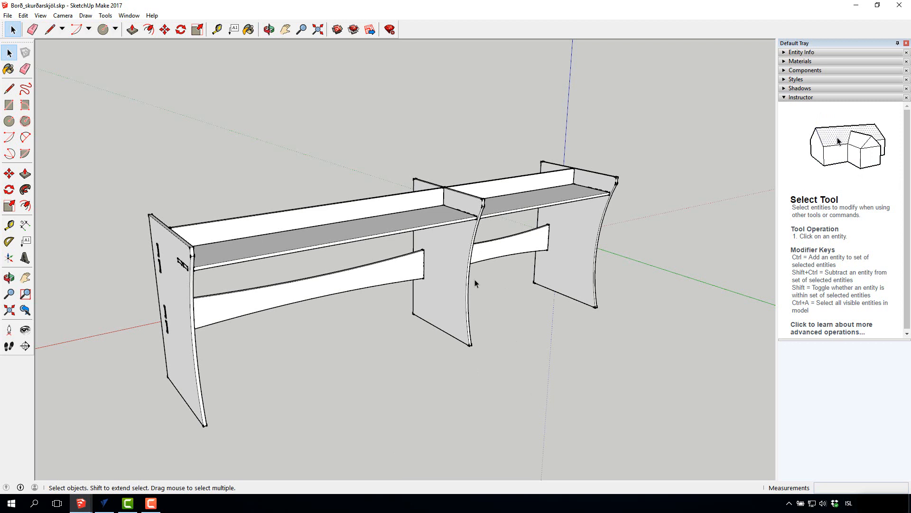
pyautogui.click(454, 255)
pyautogui.click(529, 356)
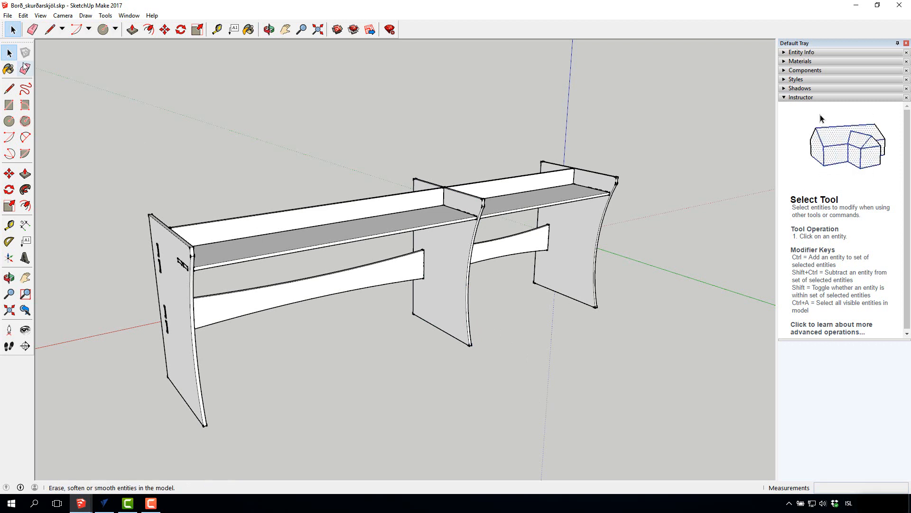
# Move the slotted outer end panel about 709 mm away from the rest of the desk.
pyautogui.click(181, 286)
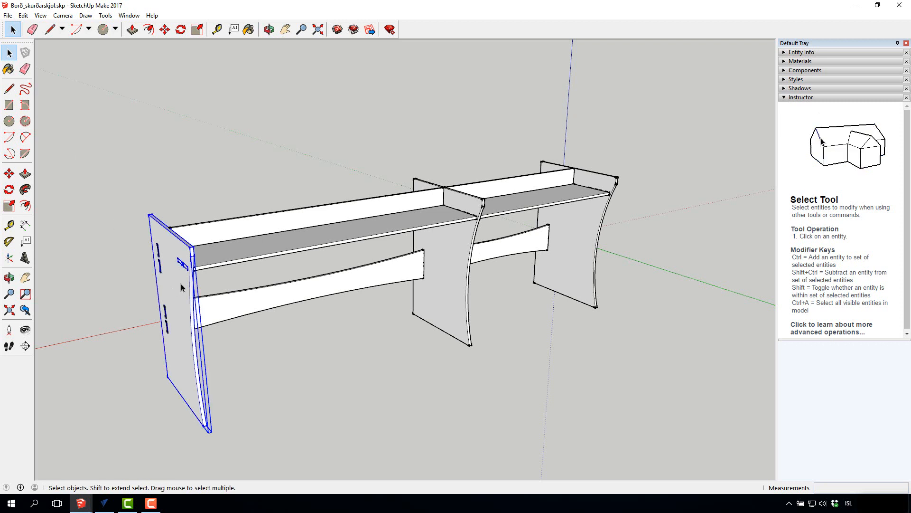
pyautogui.scroll(-4, 181, 284)
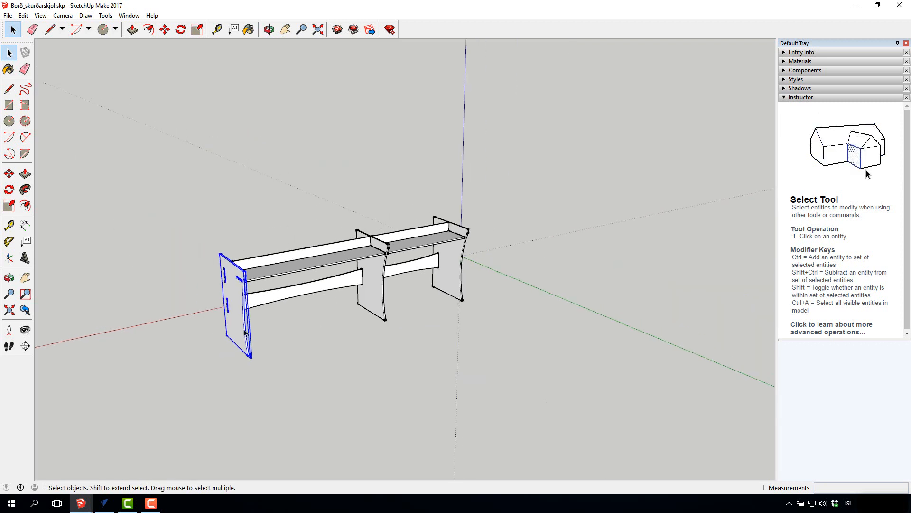
pyautogui.scroll(3, 204, 329)
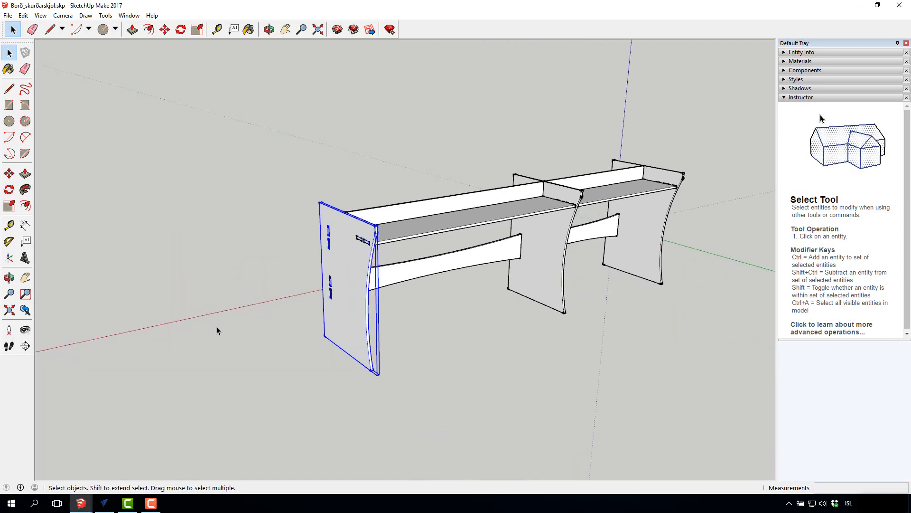
pyautogui.click(9, 173)
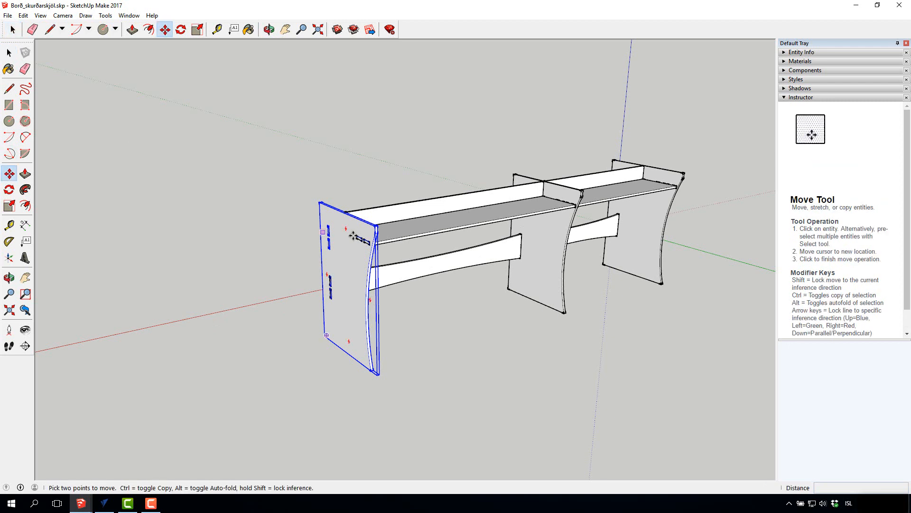
pyautogui.click(375, 227)
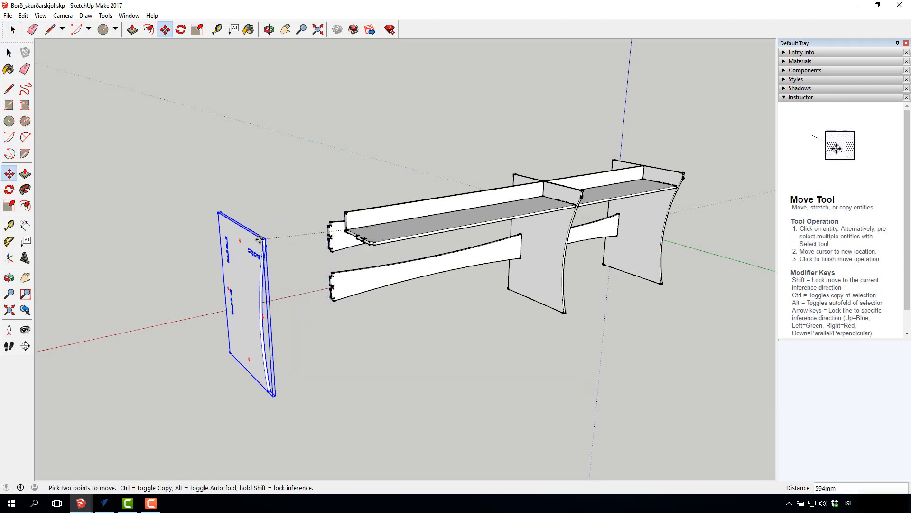
pyautogui.click(247, 248)
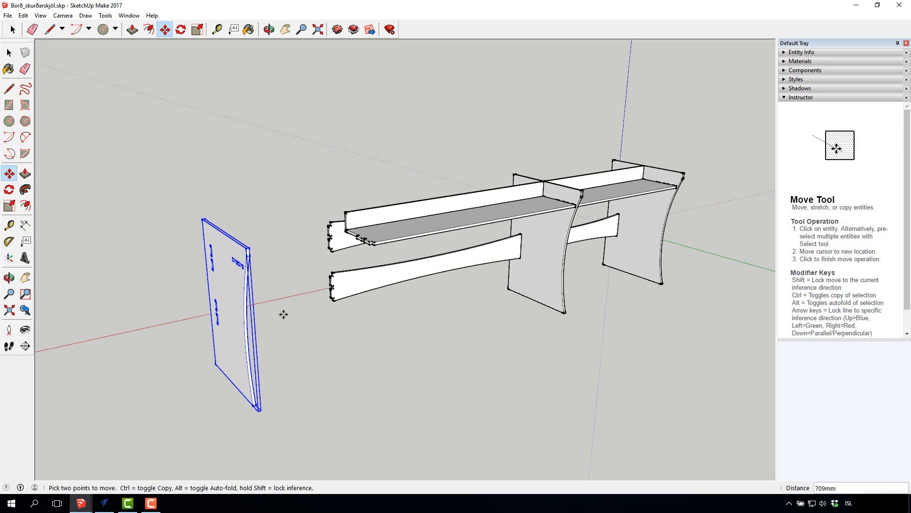
# Explode the detached end panel's component into loose geometry.
pyautogui.click(9, 52)
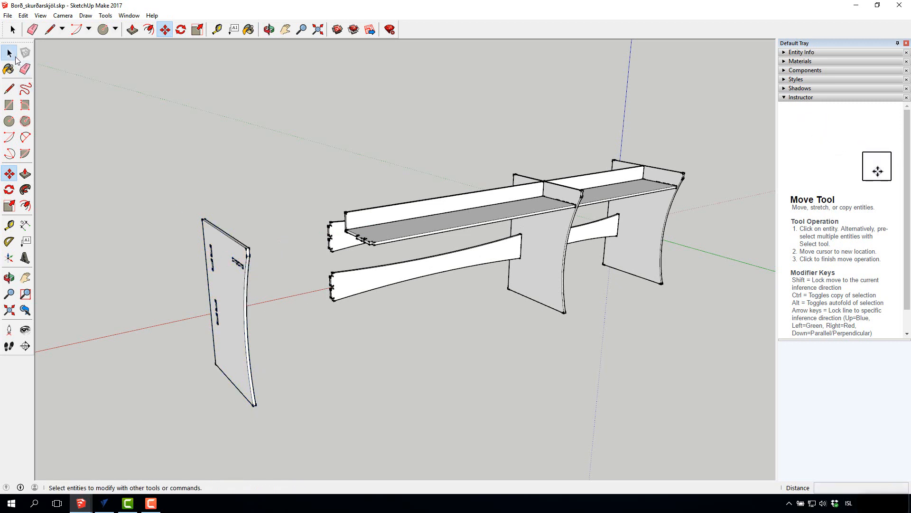
pyautogui.click(243, 311)
pyautogui.scroll(3, 218, 329)
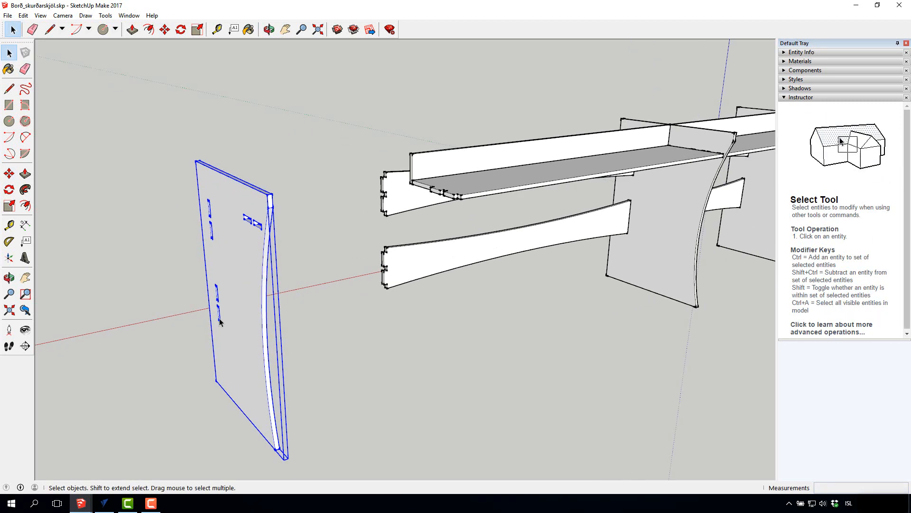
pyautogui.click(282, 147)
pyautogui.click(255, 250)
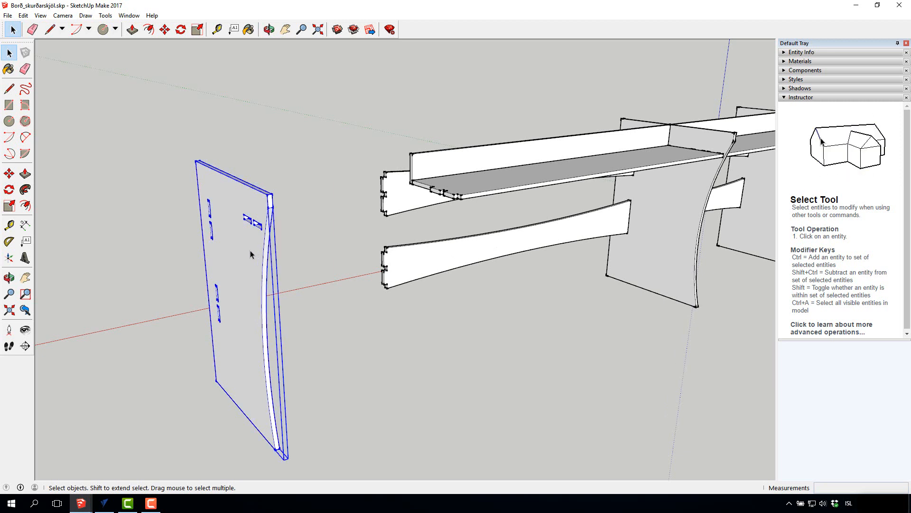
pyautogui.rightClick(250, 254)
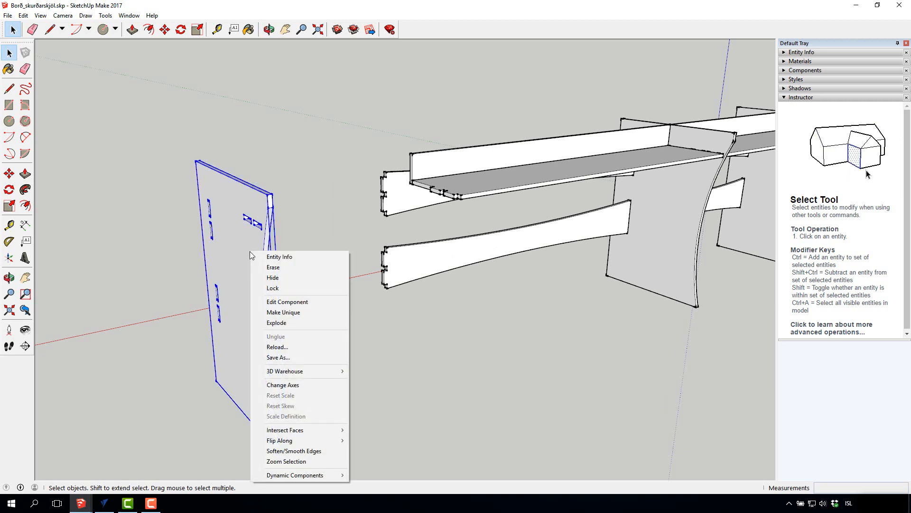
pyautogui.click(290, 322)
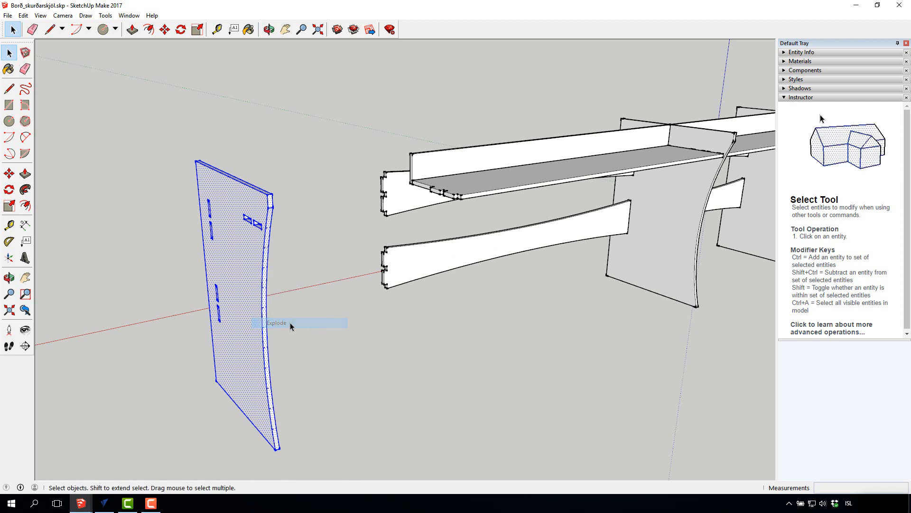
# Make the end panel's loose geometry a component, keeping the default name and replacing the selection.
pyautogui.click(292, 188)
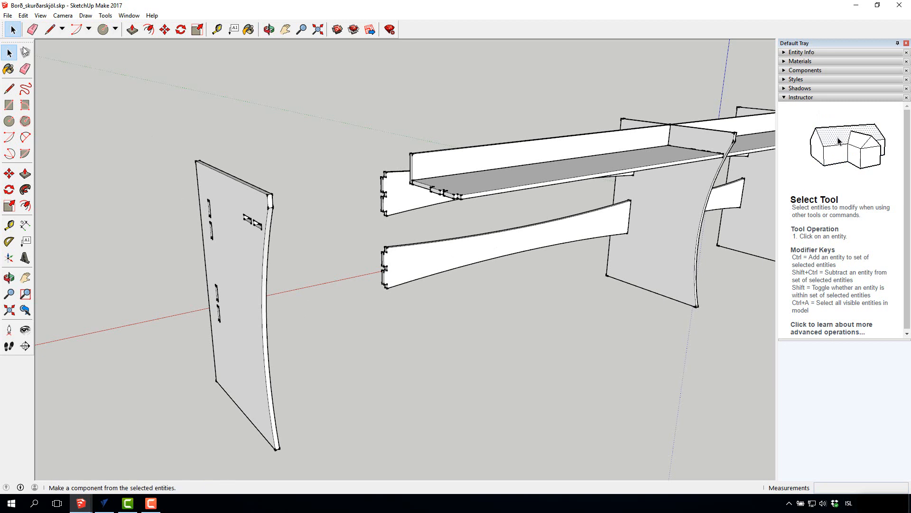
pyautogui.moveTo(160, 131); pyautogui.dragTo(335, 456)
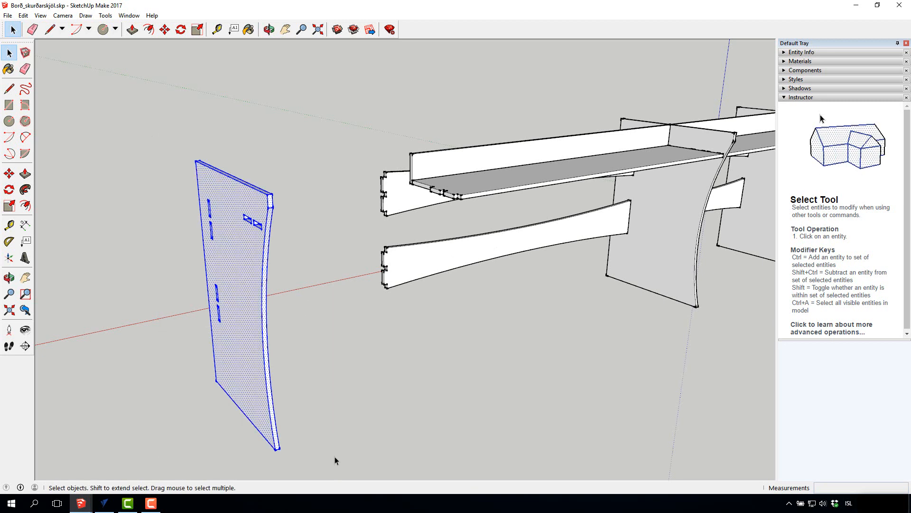
pyautogui.click(26, 53)
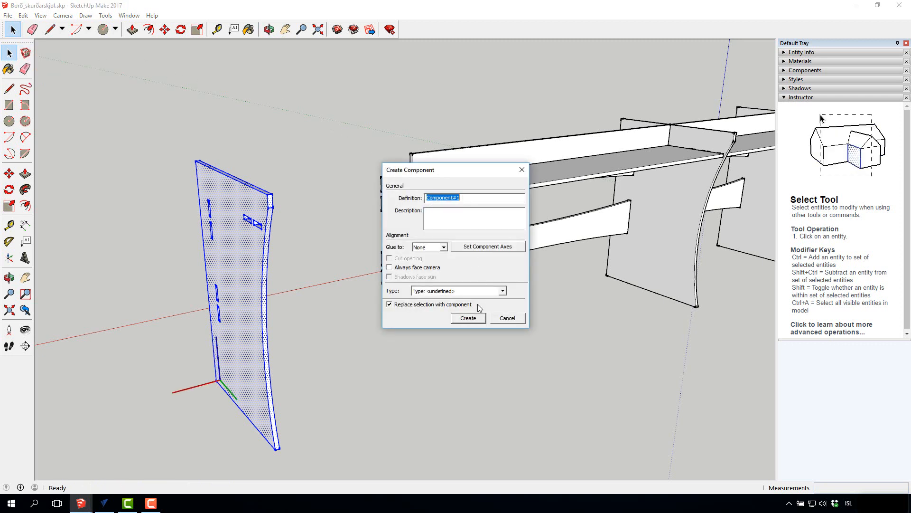
pyautogui.click(467, 318)
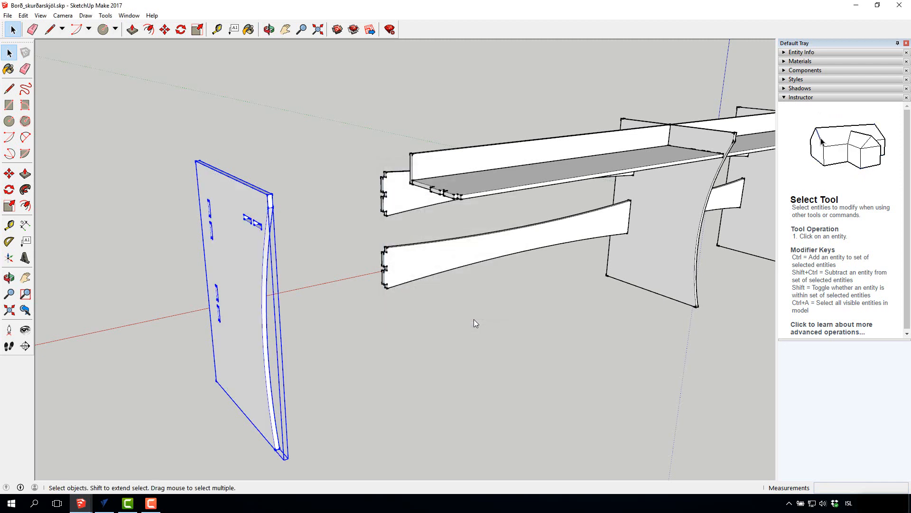
# Select the lower curved rail and the back board in turn to examine the desk's separate parts.
pyautogui.scroll(-5, 149, 80)
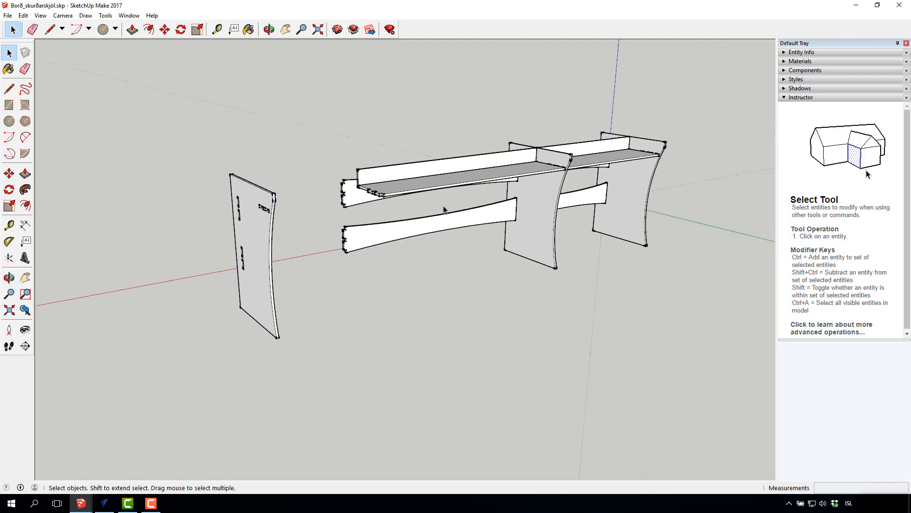
pyautogui.click(449, 225)
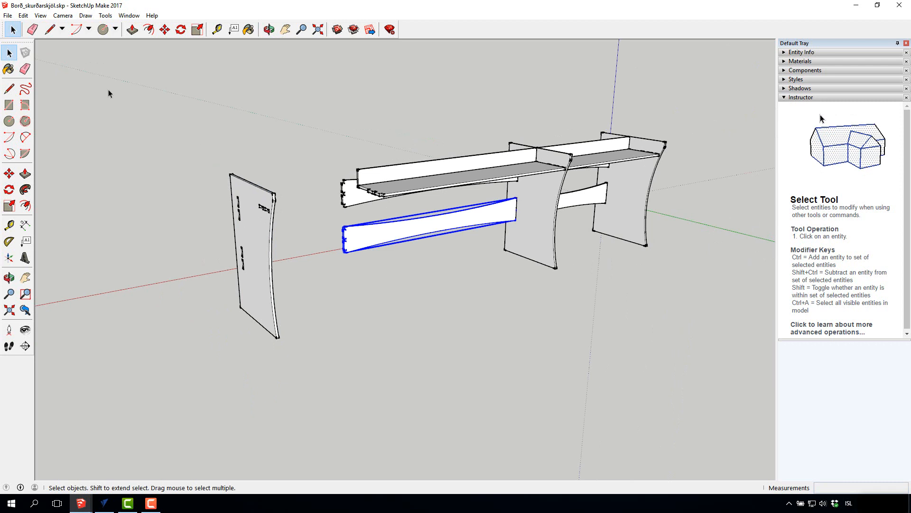
pyautogui.click(392, 183)
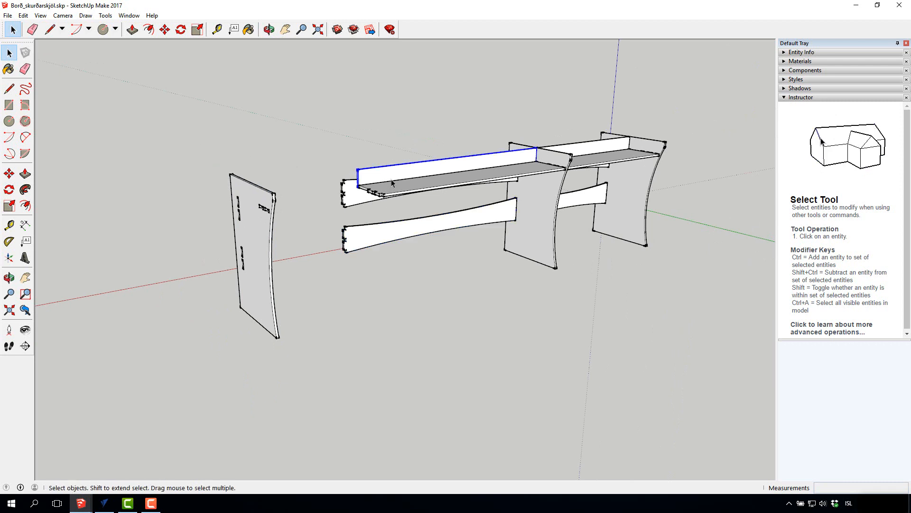
pyautogui.click(549, 204)
pyautogui.click(516, 302)
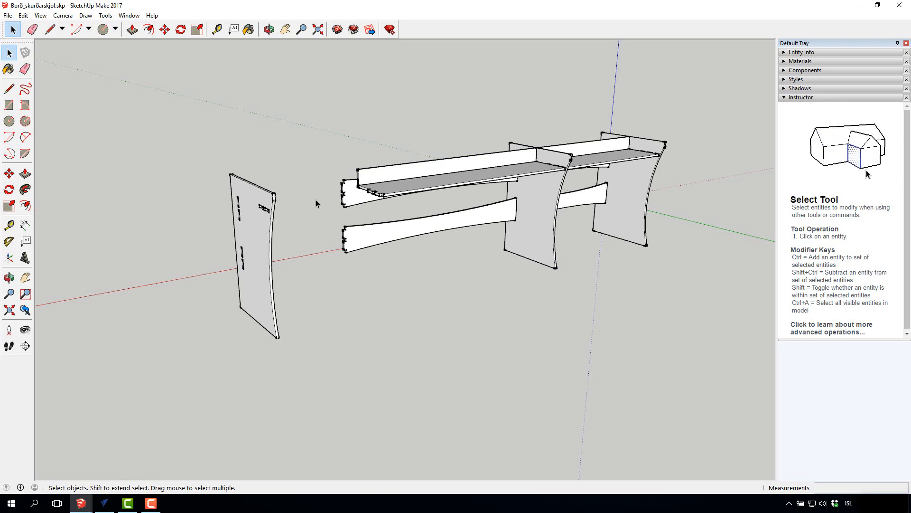
pyautogui.scroll(2, 411, 257)
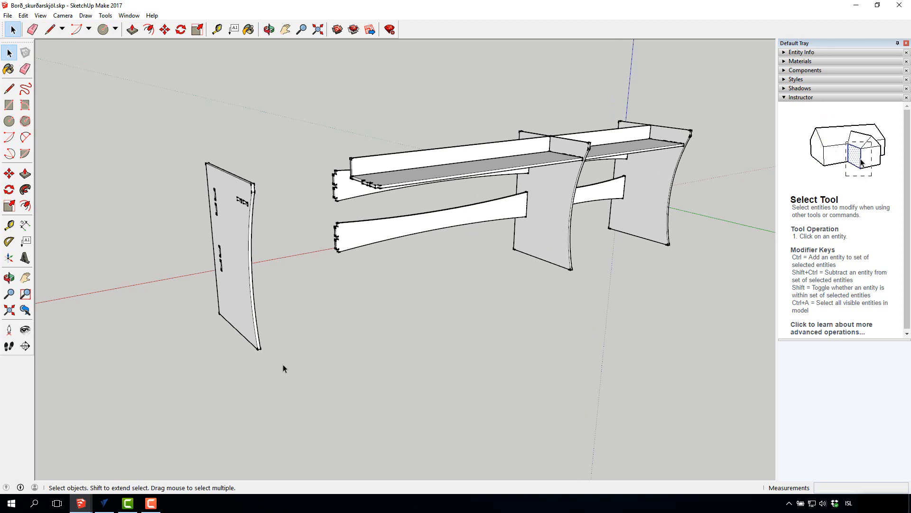
# Open the detached end panel component for editing.
pyautogui.click(236, 244)
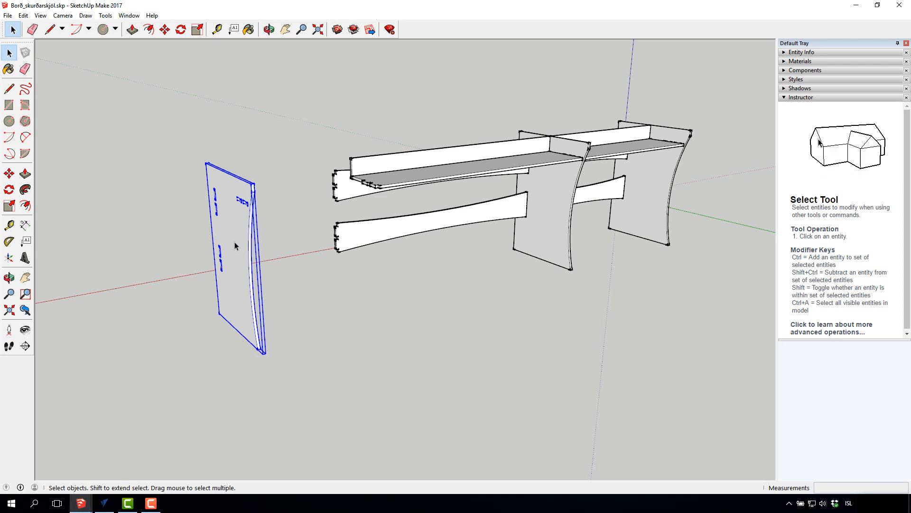
pyautogui.click(9, 89)
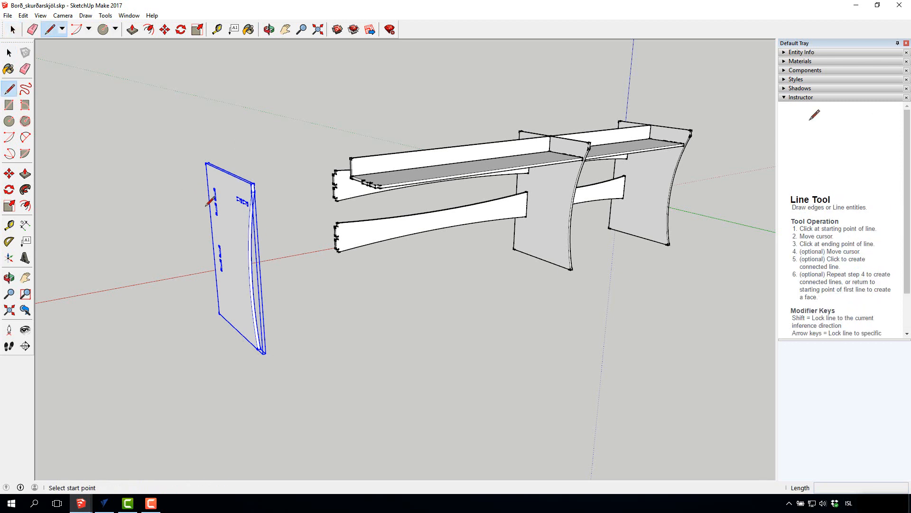
pyautogui.click(9, 52)
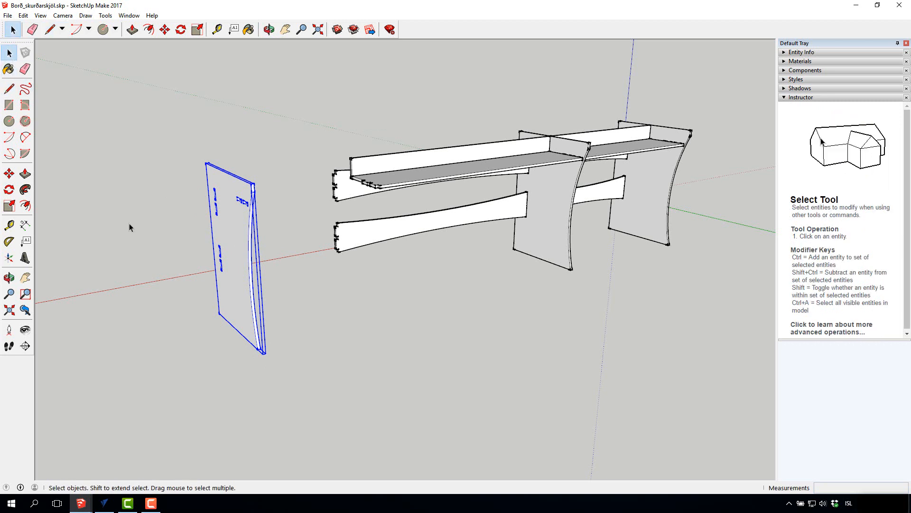
pyautogui.doubleClick(245, 236)
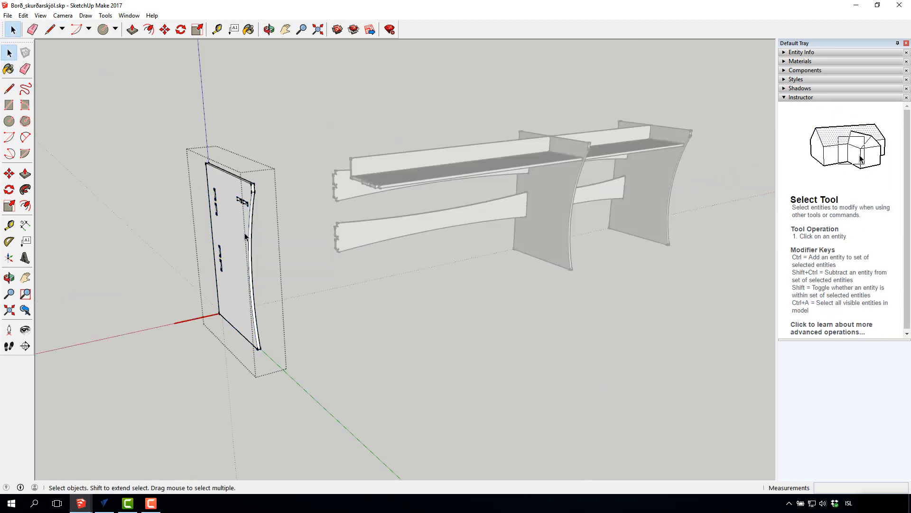
pyautogui.scroll(3, 234, 241)
pyautogui.scroll(2, 234, 245)
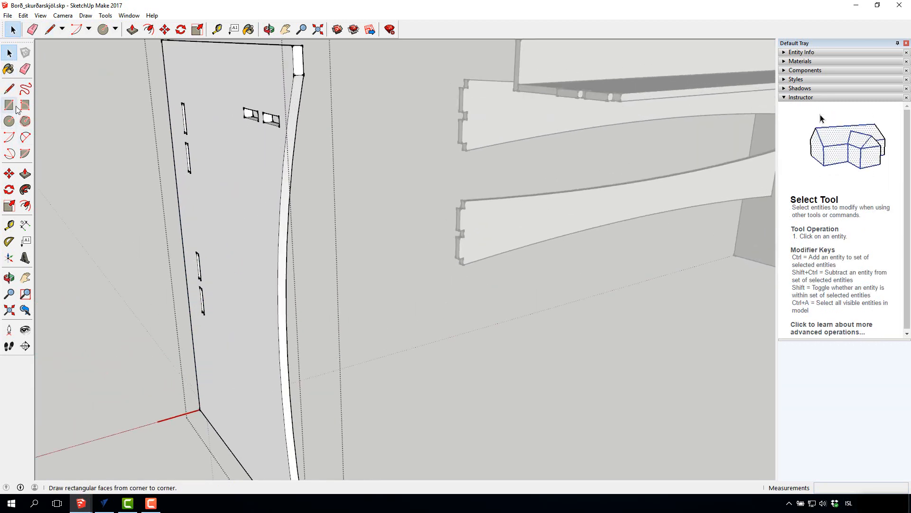
# Try Push/Pull on the end panel's large outer face, cancel it and close the component.
pyautogui.click(26, 173)
pyautogui.moveTo(236, 206); pyautogui.dragTo(222, 205)
pyautogui.press('Escape')
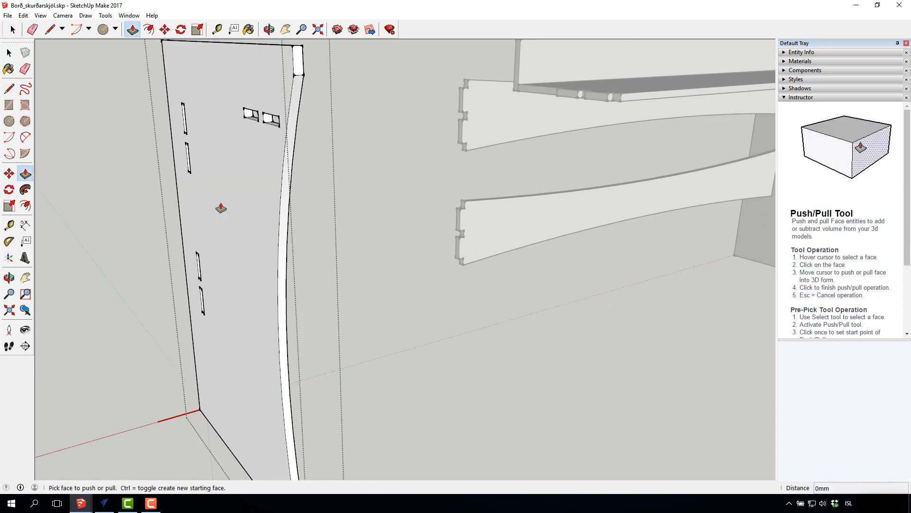
pyautogui.click(9, 52)
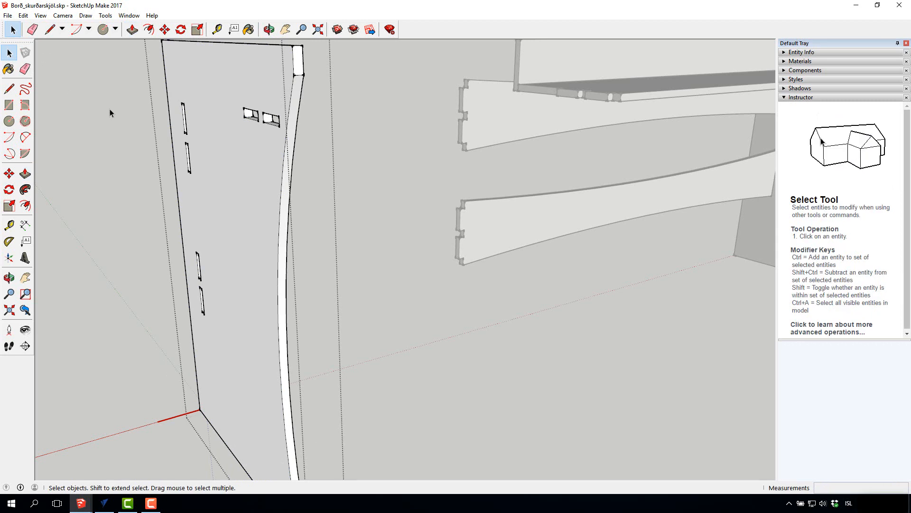
pyautogui.scroll(-5, 232, 241)
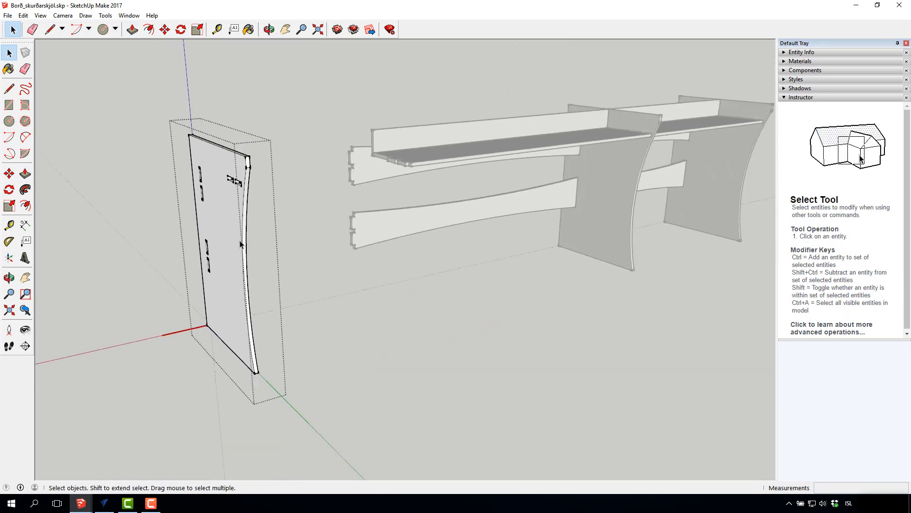
pyautogui.click(196, 238)
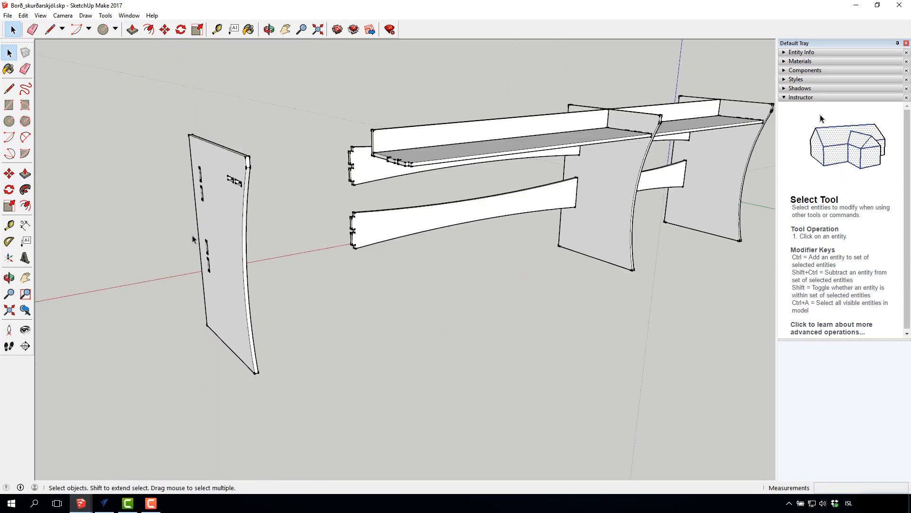
# Undo the end panel's component changes and its move away from the desk.
pyautogui.hotkey('ctrl', 'z')
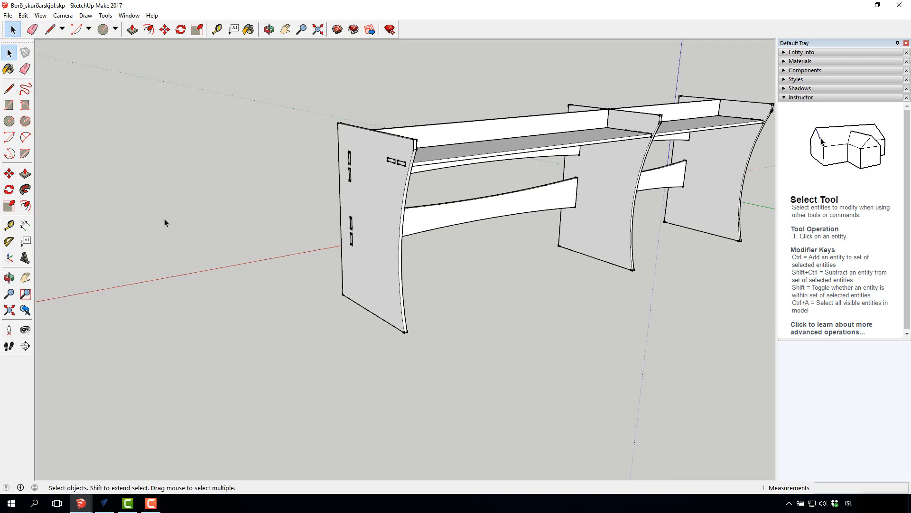
pyautogui.scroll(-3, 272, 283)
pyautogui.moveTo(323, 306); pyautogui.dragTo(597, 185, button='middle')
pyautogui.scroll(3, 276, 286)
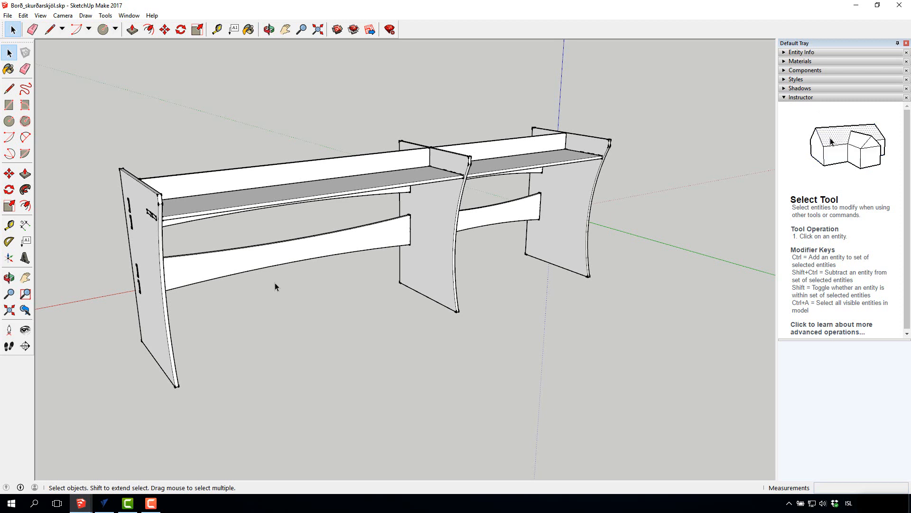
# Select the desk's lower curved rail, middle support panel and back board in turn to examine the separate parts, then clear the selection.
pyautogui.click(307, 253)
pyautogui.click(447, 203)
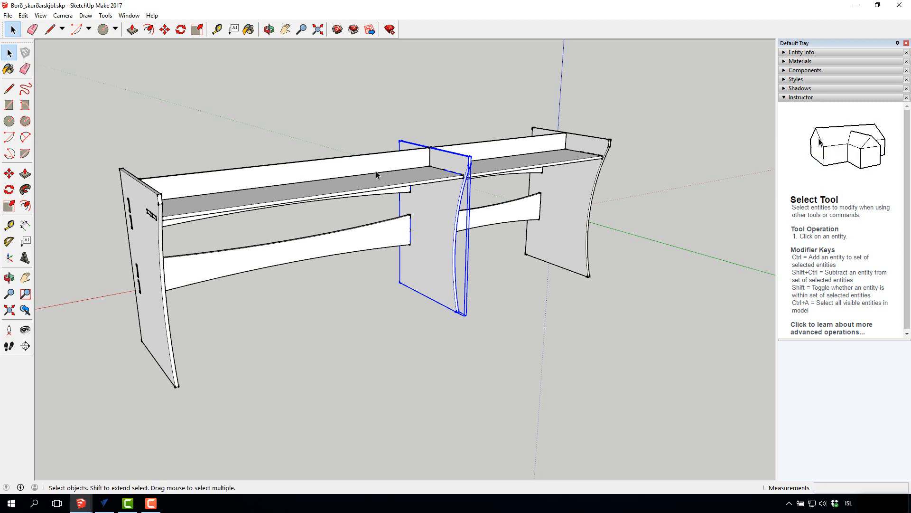
pyautogui.click(326, 173)
pyautogui.click(190, 121)
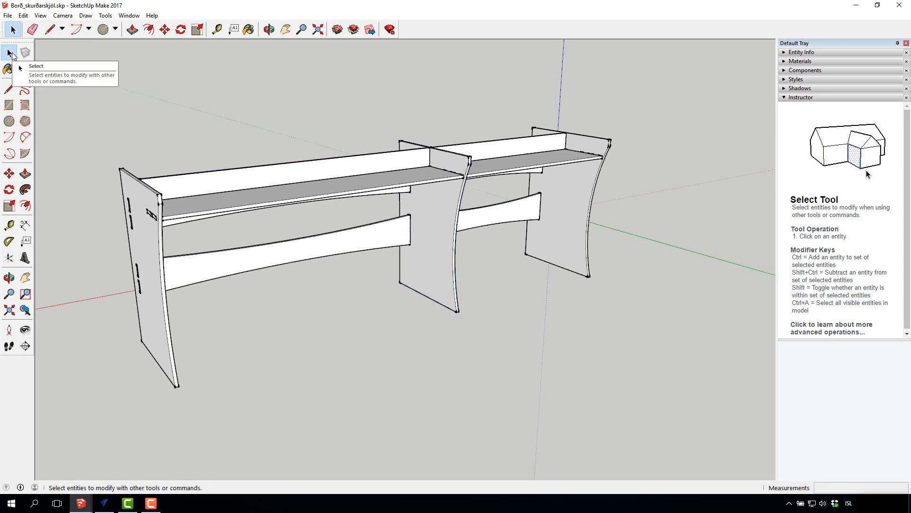
# Start saving a copy of the desk model under a new name, with SketchUp Version 2016 (*.skp) as the file type.
pyautogui.click(8, 16)
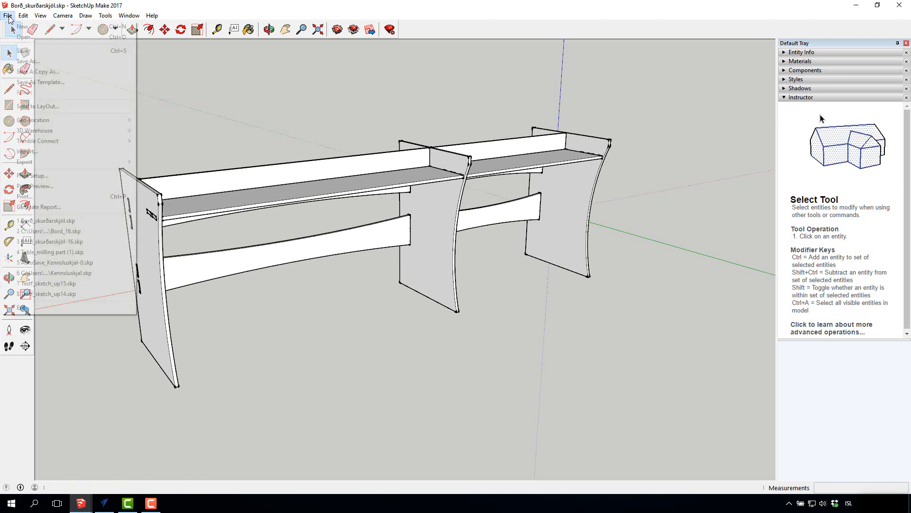
pyautogui.click(29, 62)
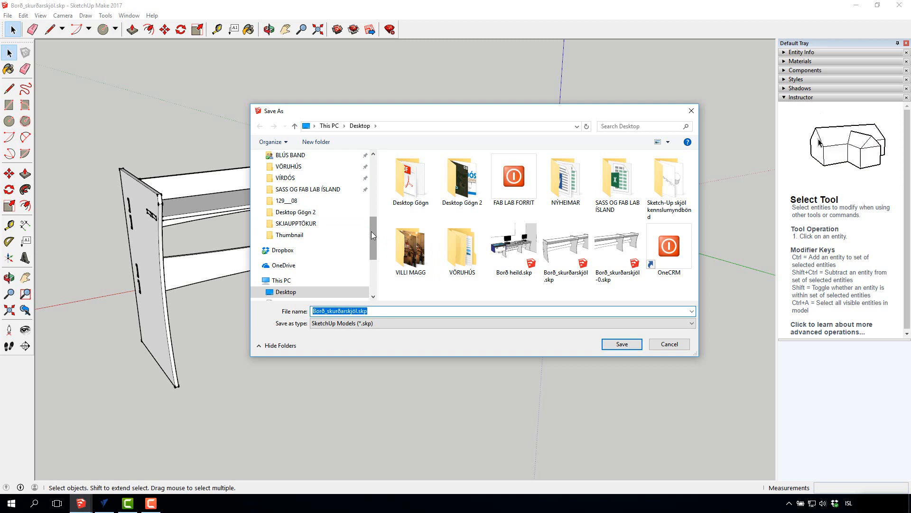
pyautogui.click(470, 323)
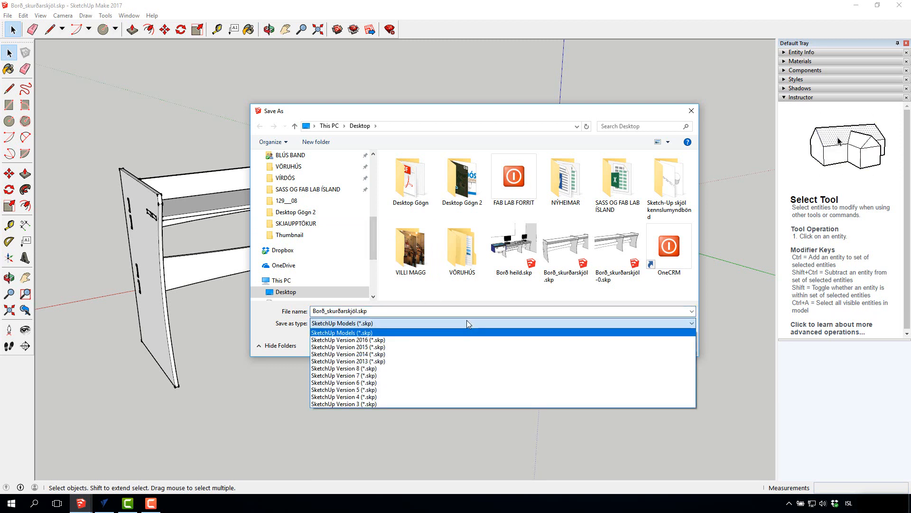
pyautogui.click(351, 340)
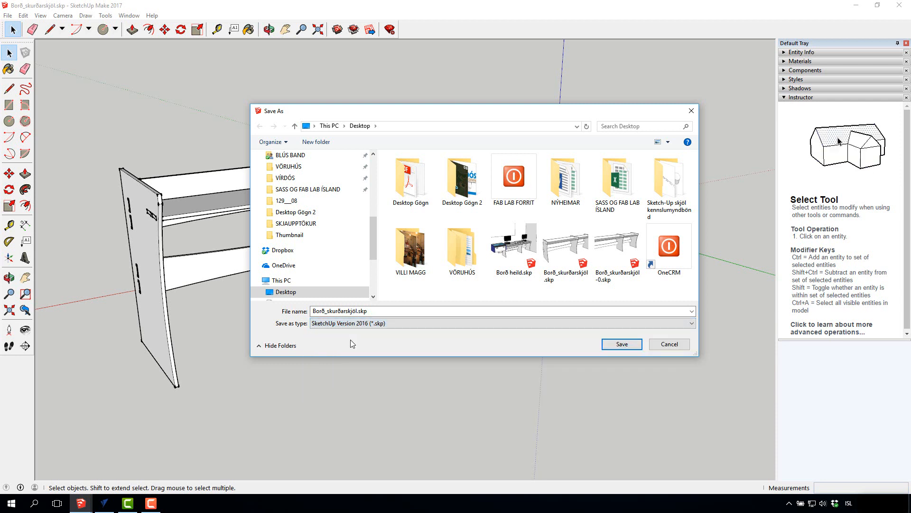
# Name the copy Bord_2016 and save it to the Desktop.
pyautogui.click(355, 310)
pyautogui.click(356, 310)
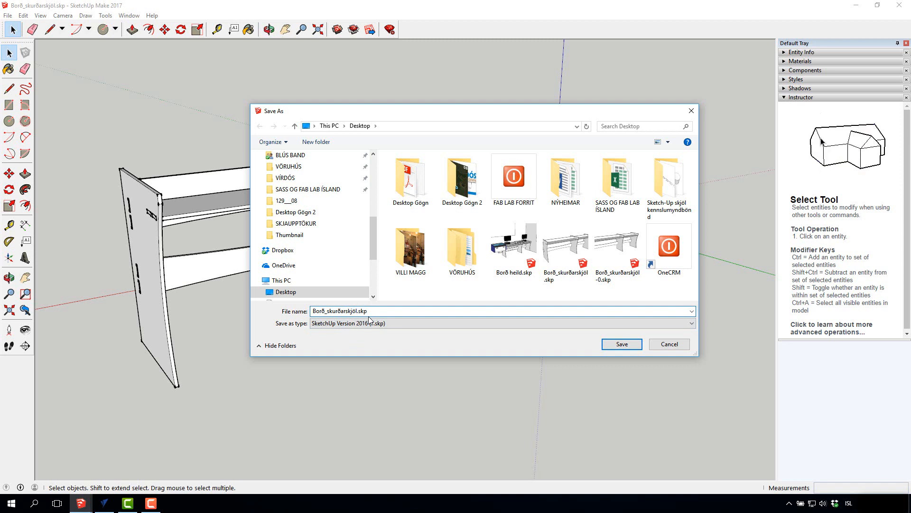
pyautogui.press('BackSpace')
pyautogui.press('BackSpace')
pyautogui.press('BackSpace')
pyautogui.press('BackSpace')
pyautogui.press('BackSpace')
pyautogui.press('BackSpace')
pyautogui.press('BackSpace')
pyautogui.press('BackSpace')
pyautogui.press('BackSpace')
pyautogui.press('BackSpace')
pyautogui.press('BackSpace')
pyautogui.press('BackSpace')
pyautogui.press('BackSpace')
pyautogui.write('d')
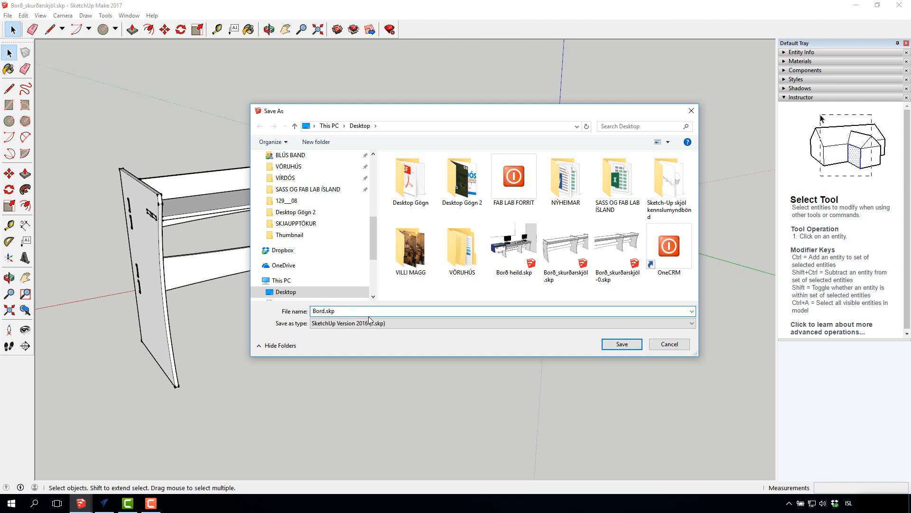
pyautogui.write('_2016')
pyautogui.click(626, 345)
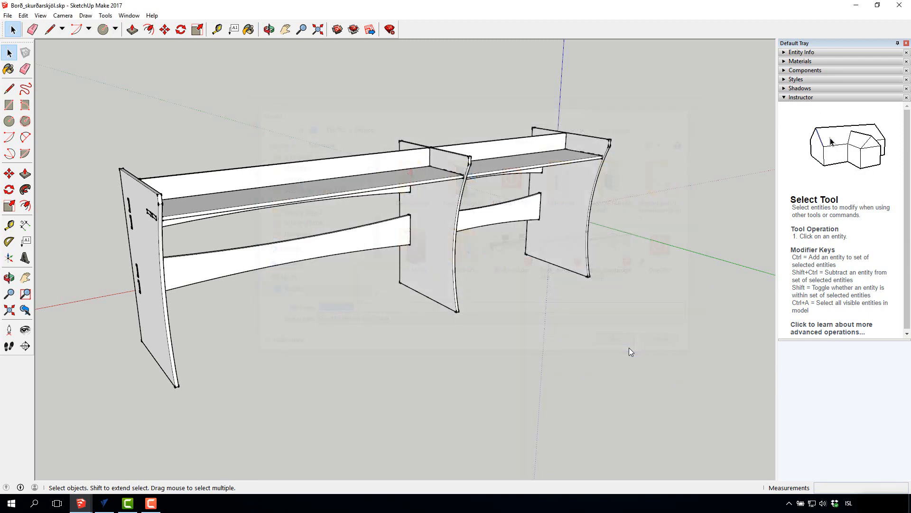
# Switch to VCarve Pro and create a new 3000 × 1500 mm job with a material thickness of 12 mm.
pyautogui.click(855, 6)
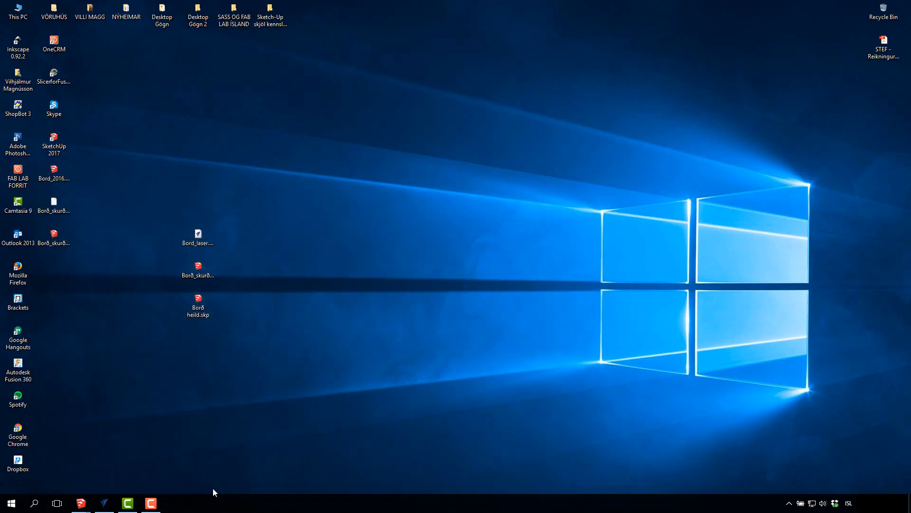
pyautogui.click(105, 504)
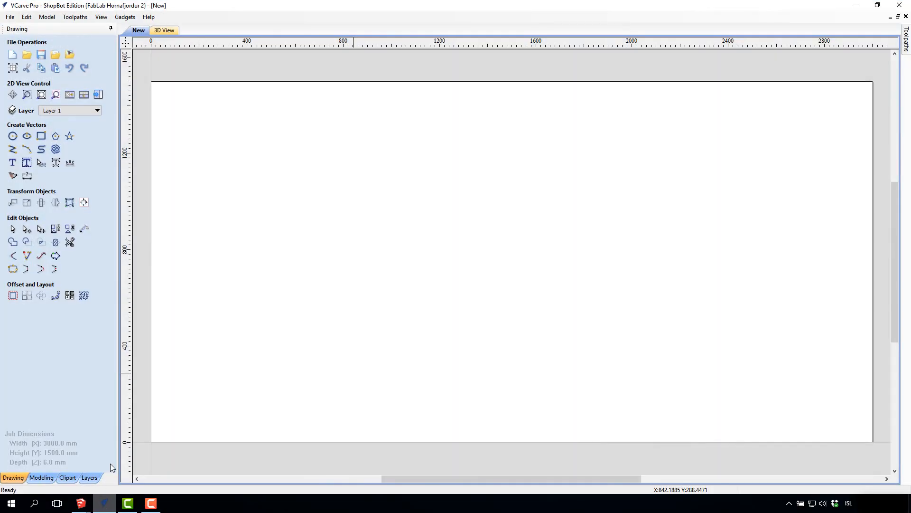
pyautogui.click(13, 18)
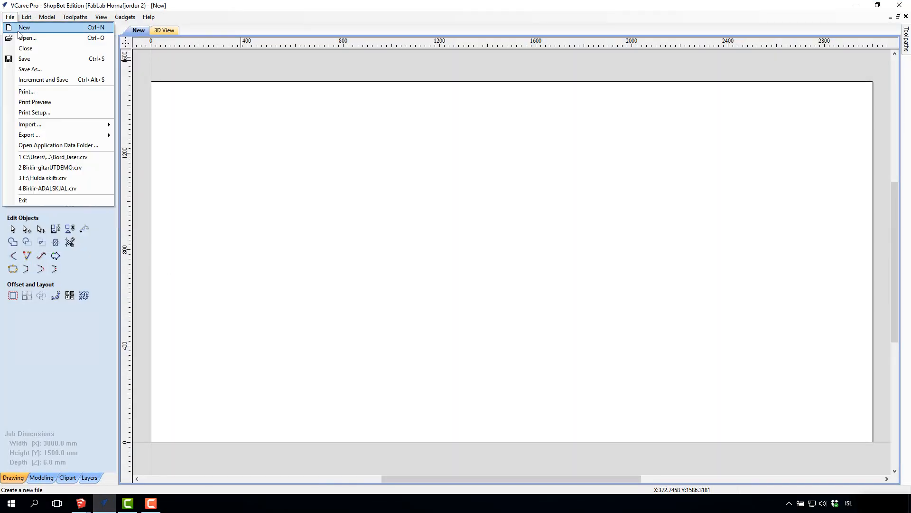
pyautogui.click(19, 33)
pyautogui.doubleClick(89, 67)
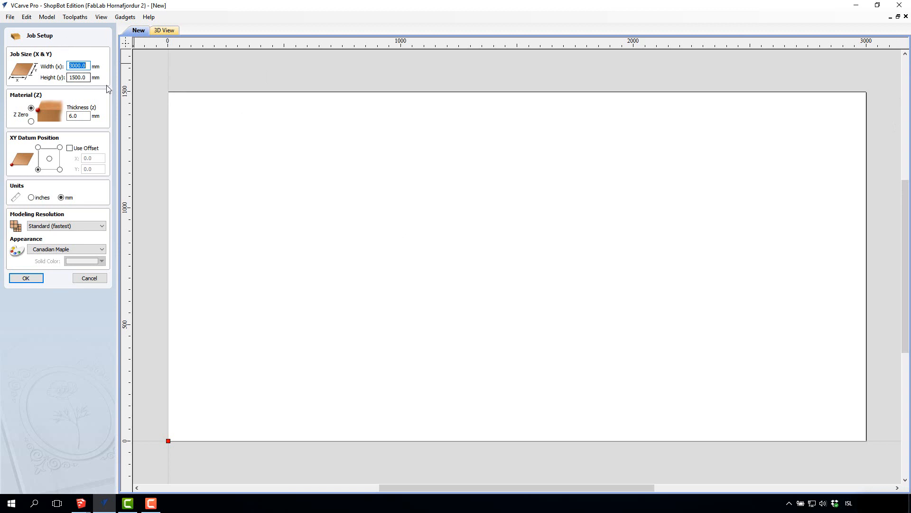
pyautogui.press('Tab')
pyautogui.press('Tab')
pyautogui.write('12')
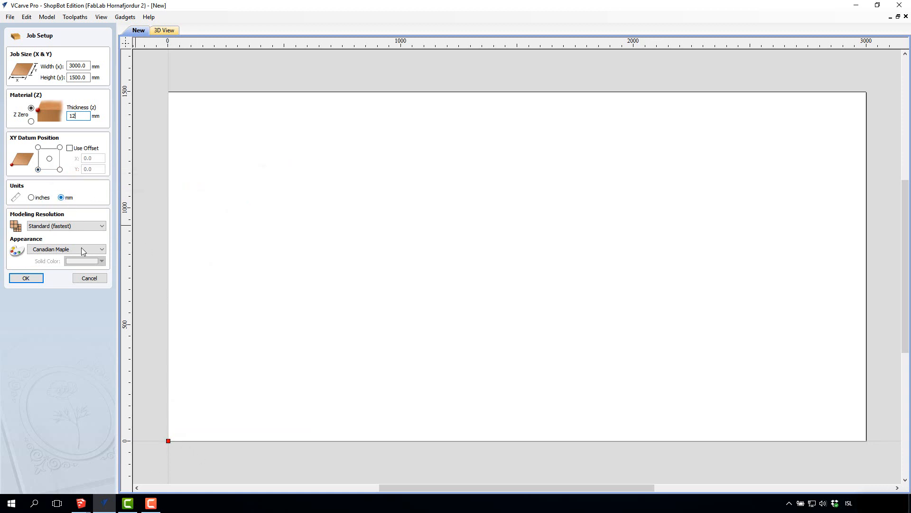
pyautogui.click(35, 279)
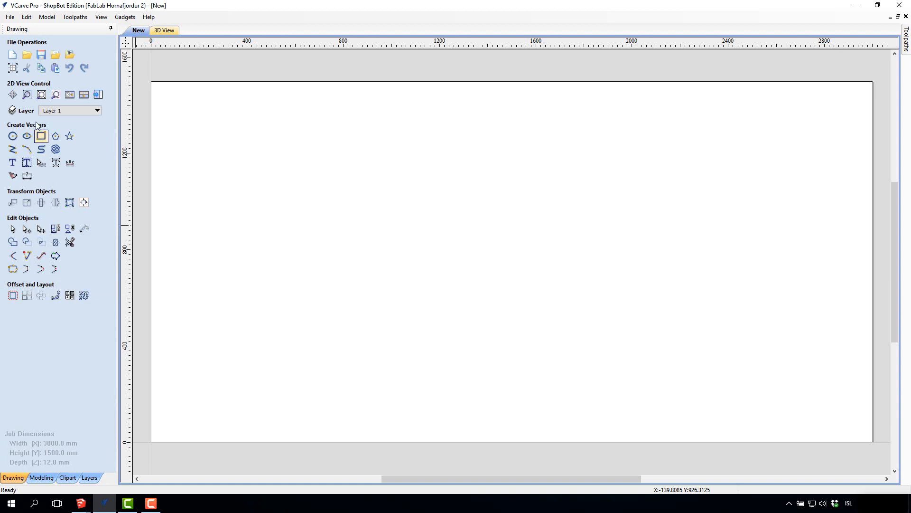
# Import the vectors from Bord_2016.skp as an exploded flat layout, including all visible data.
pyautogui.click(10, 18)
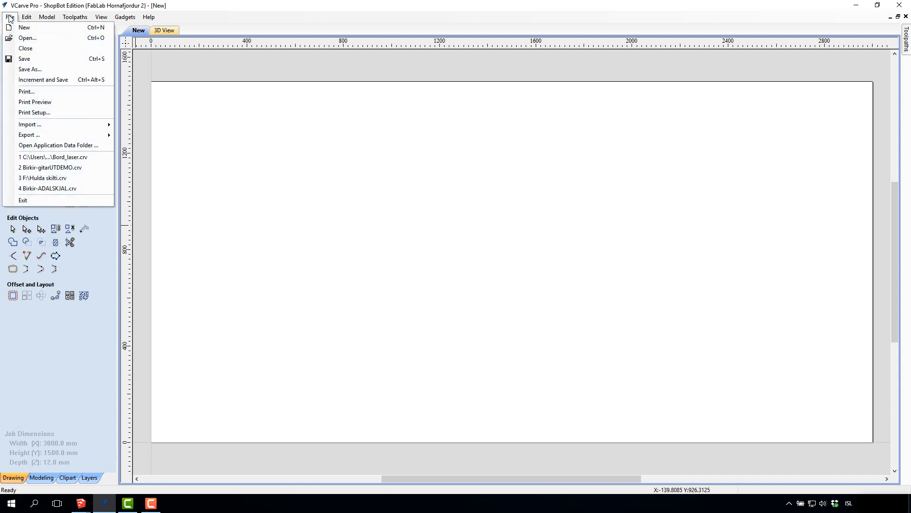
pyautogui.moveTo(44, 130)
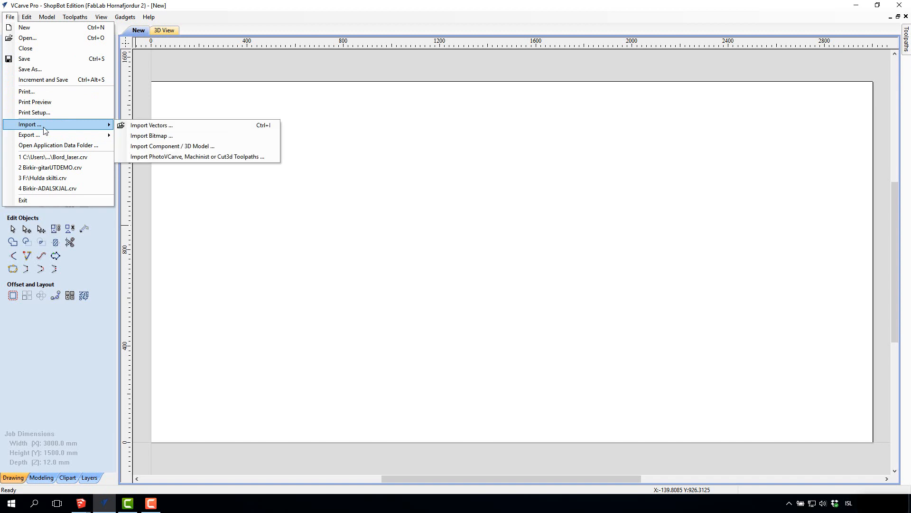
pyautogui.click(158, 128)
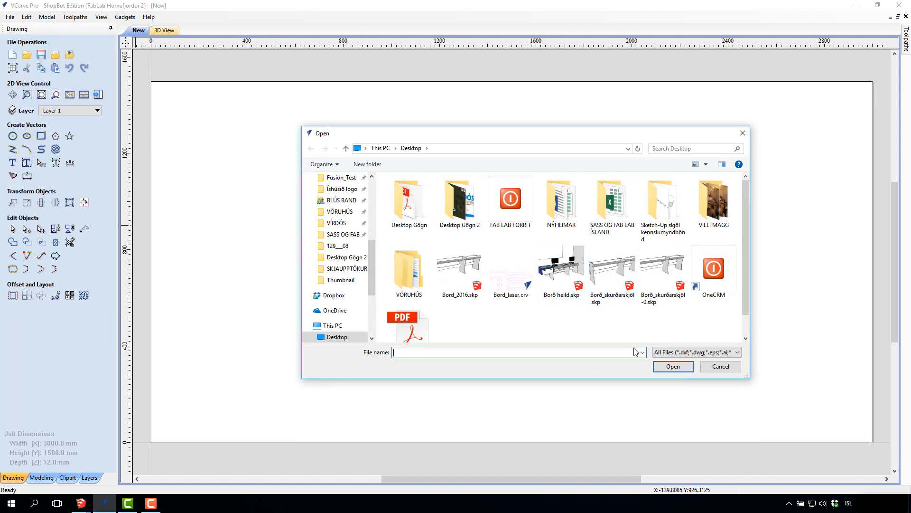
pyautogui.click(459, 271)
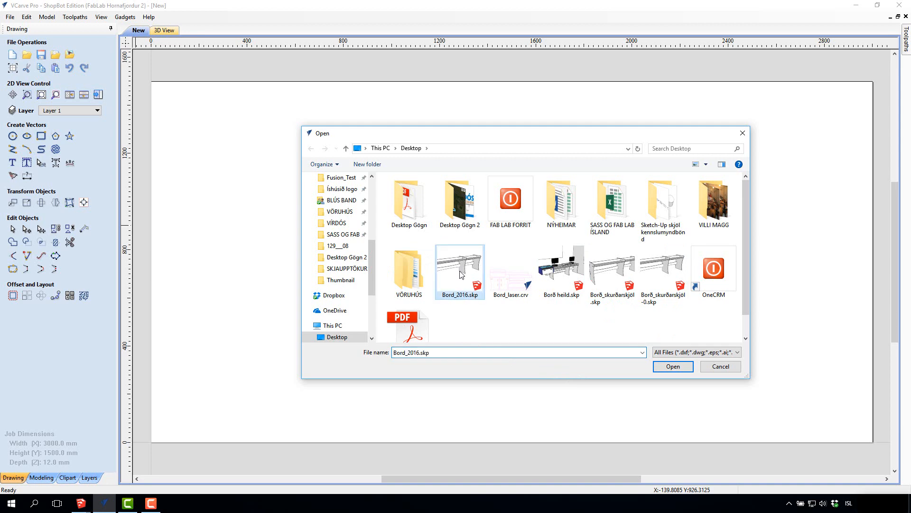
pyautogui.click(686, 370)
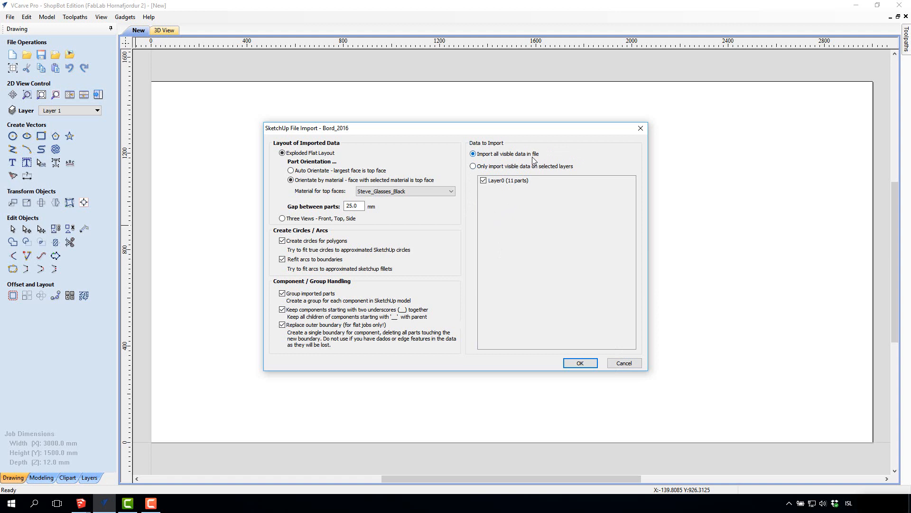
pyautogui.click(581, 364)
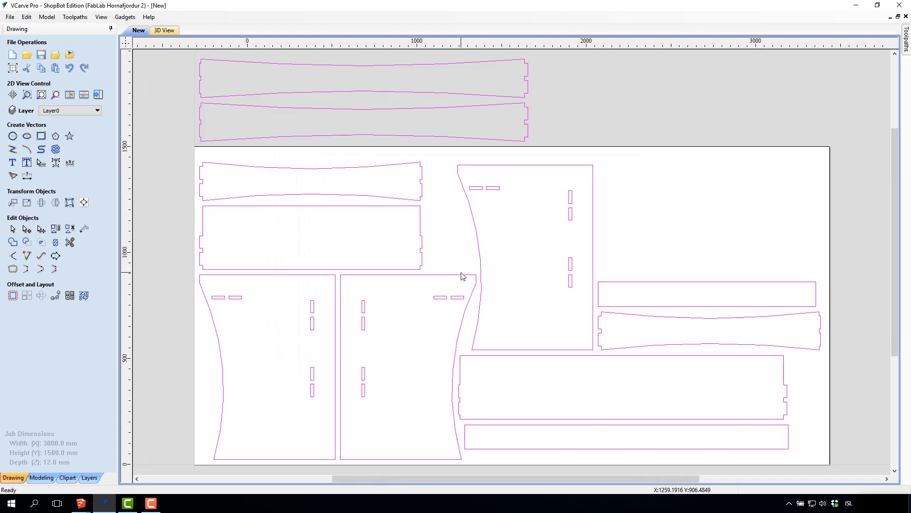
pyautogui.scroll(-2, 464, 276)
pyautogui.scroll(1, 454, 291)
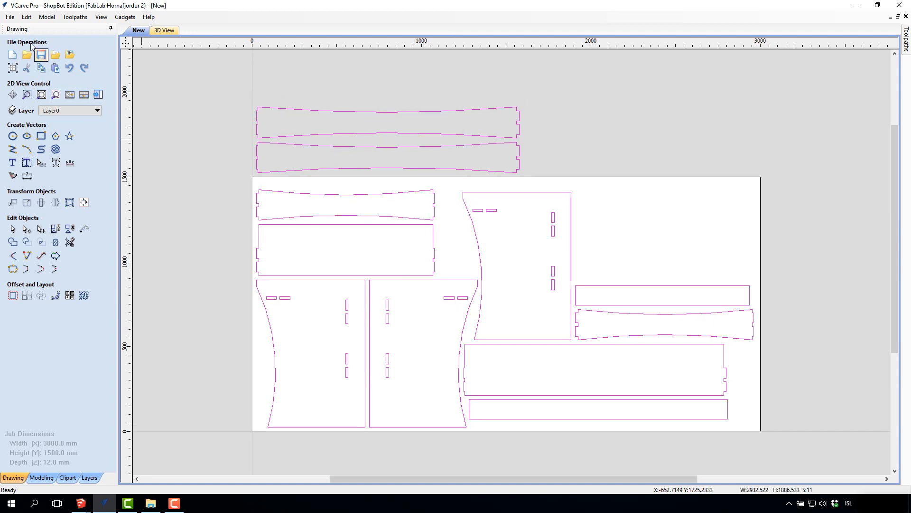
# Try to import vectors from the original Borð_skurðarskjöl.skp file.
pyautogui.click(10, 17)
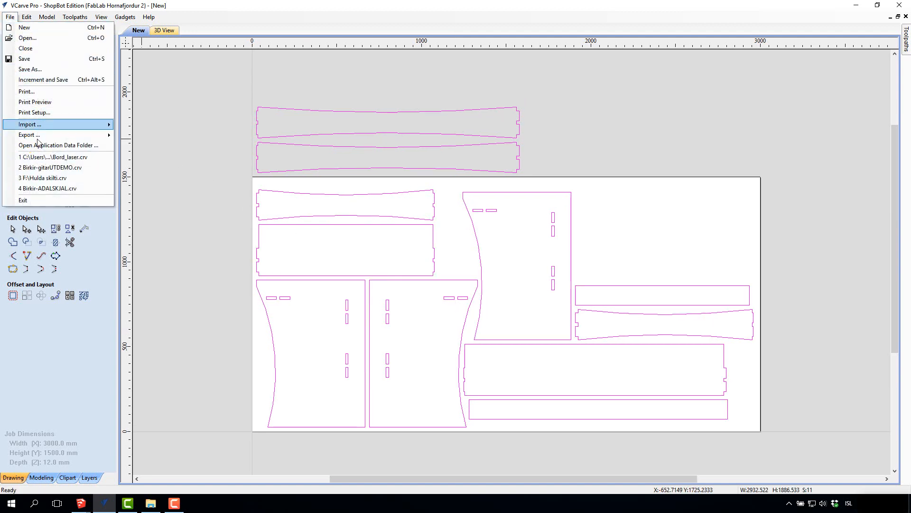
pyautogui.moveTo(38, 125)
pyautogui.click(159, 127)
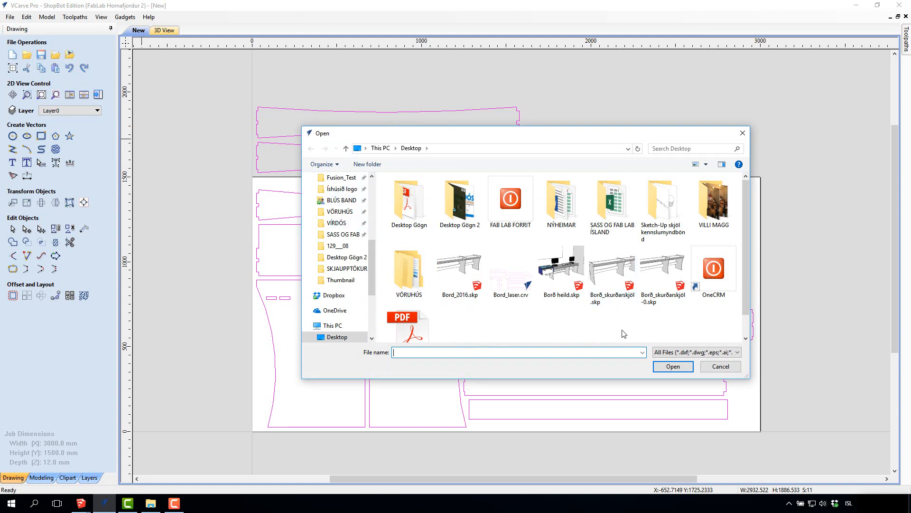
pyautogui.click(609, 279)
pyautogui.click(686, 366)
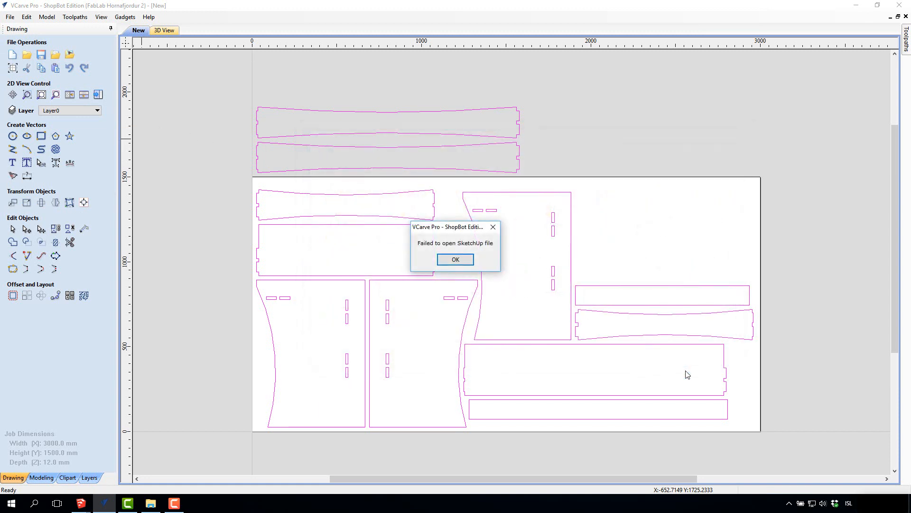
pyautogui.press('Return')
pyautogui.scroll(1, 453, 302)
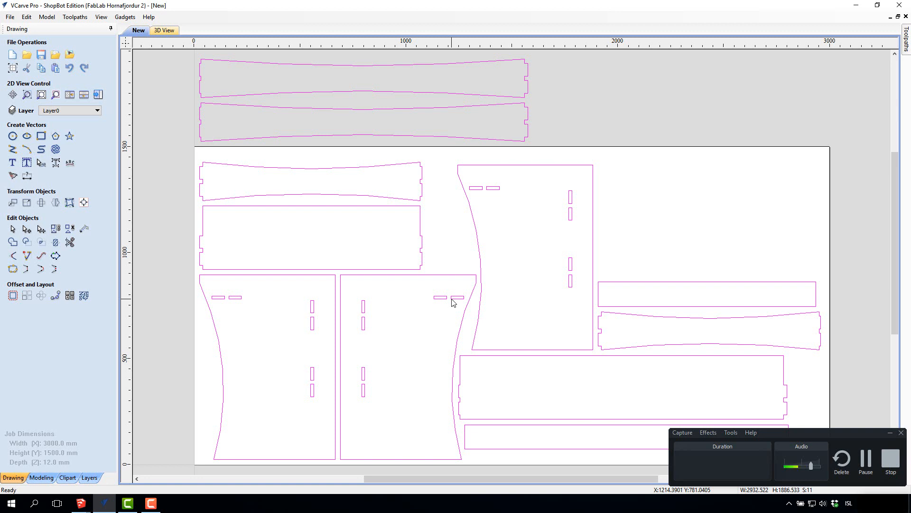
# Browse to the Users folder on the local C: drive in File Explorer, then go back up to This PC.
pyautogui.click(856, 5)
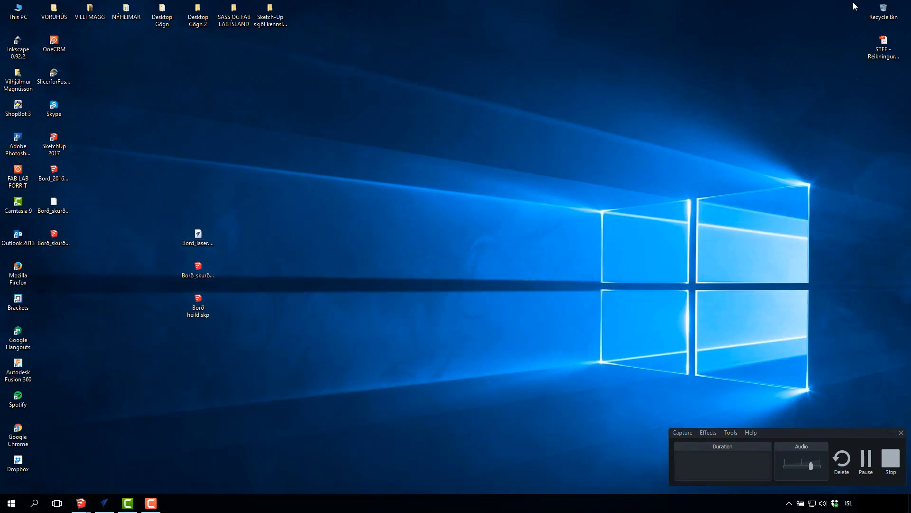
pyautogui.doubleClick(18, 11)
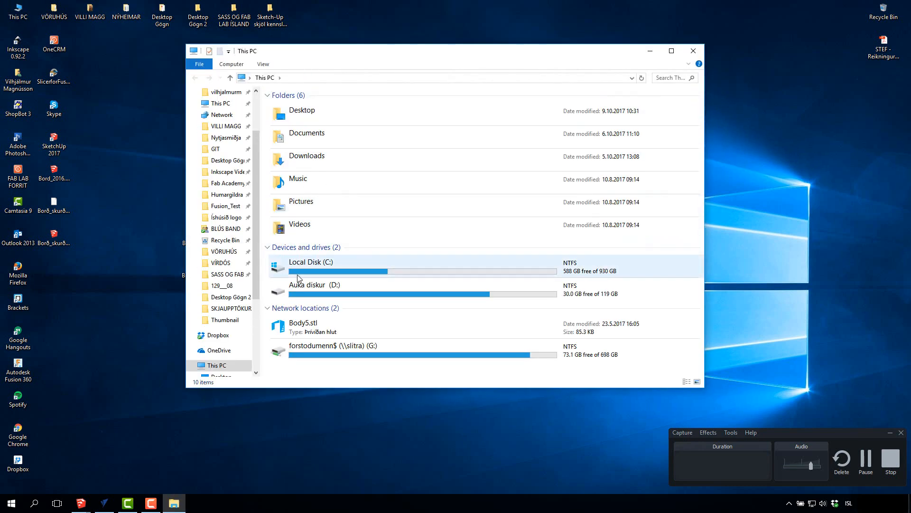
pyautogui.doubleClick(298, 279)
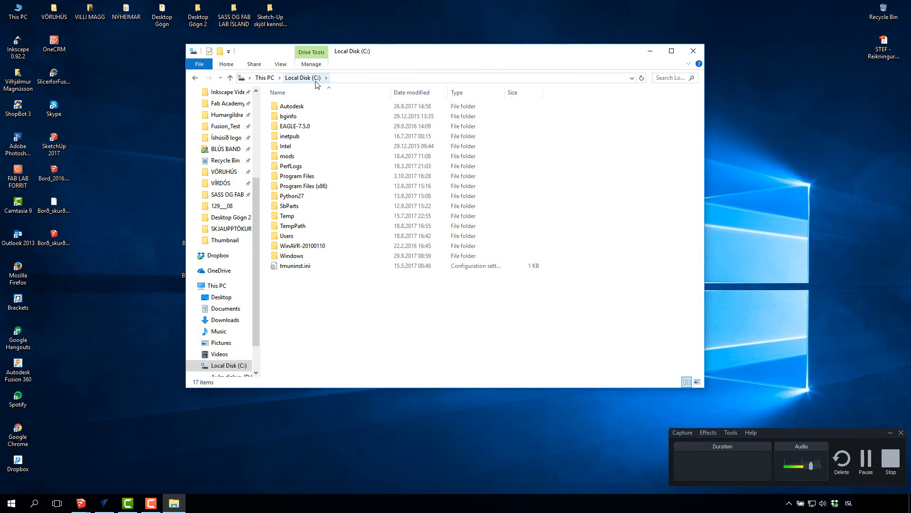
pyautogui.doubleClick(286, 236)
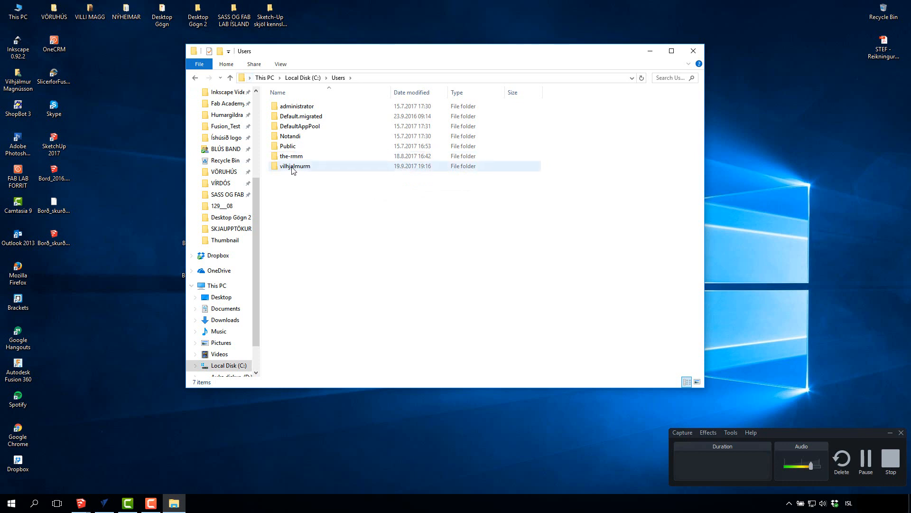
pyautogui.click(229, 78)
pyautogui.click(230, 77)
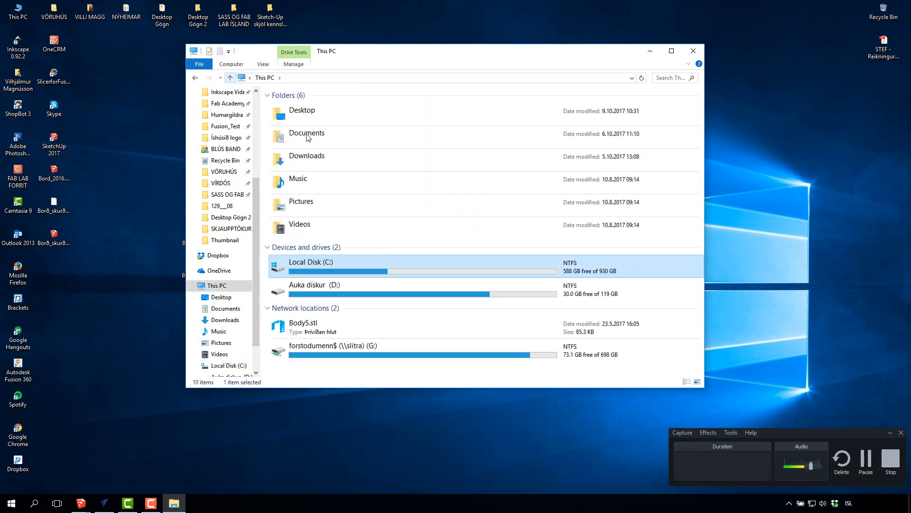
# Create a folder named Gogn directly on the local C: drive and return to VCarve Pro.
pyautogui.doubleClick(279, 269)
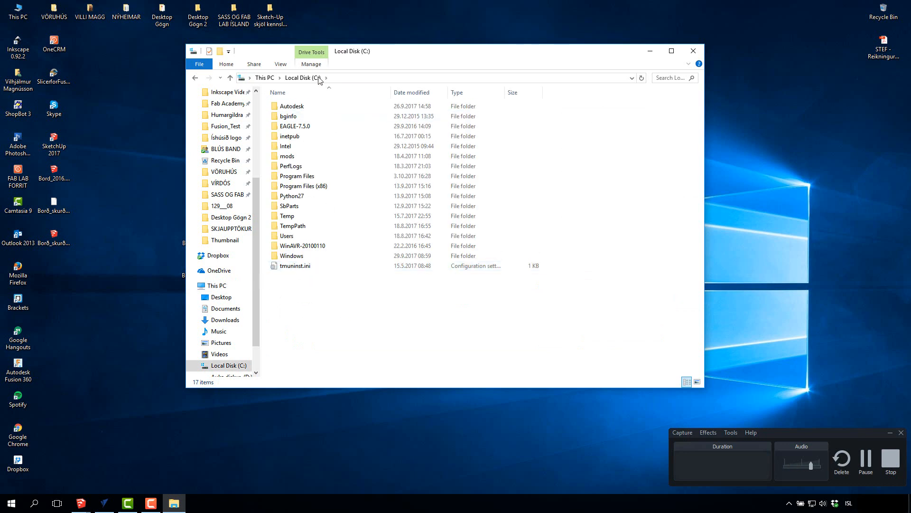
pyautogui.rightClick(287, 295)
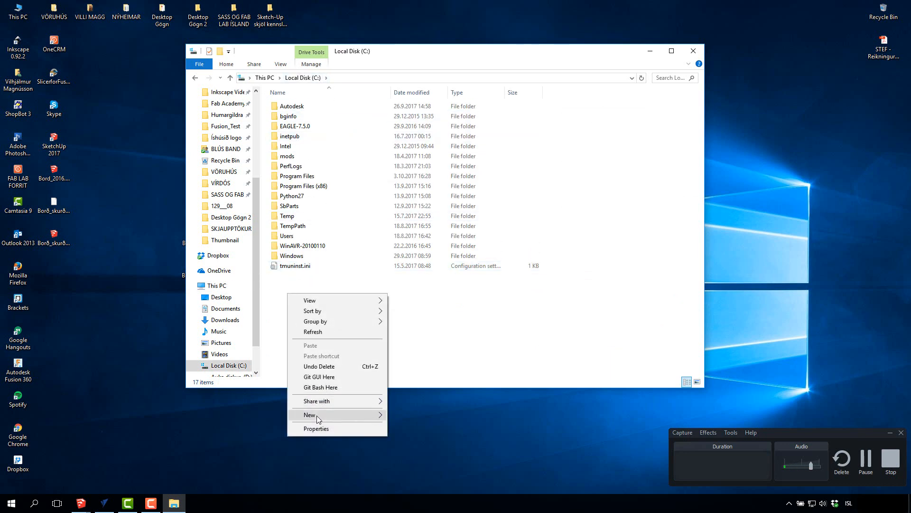
pyautogui.moveTo(318, 415)
pyautogui.click(405, 415)
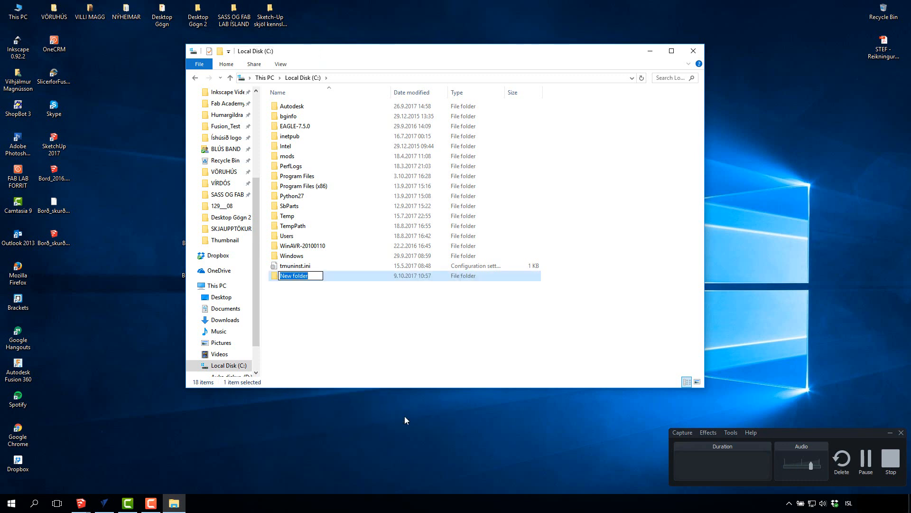
pyautogui.write('Gogn')
pyautogui.click(323, 331)
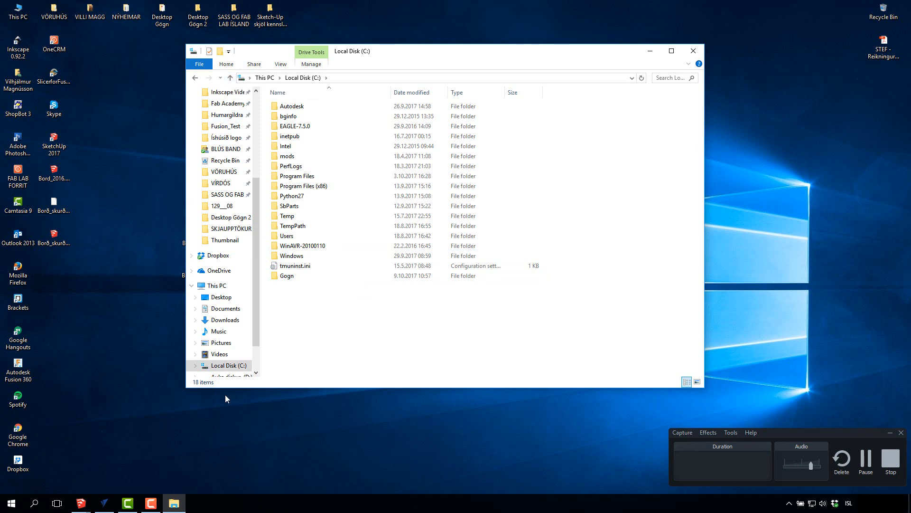
pyautogui.click(107, 504)
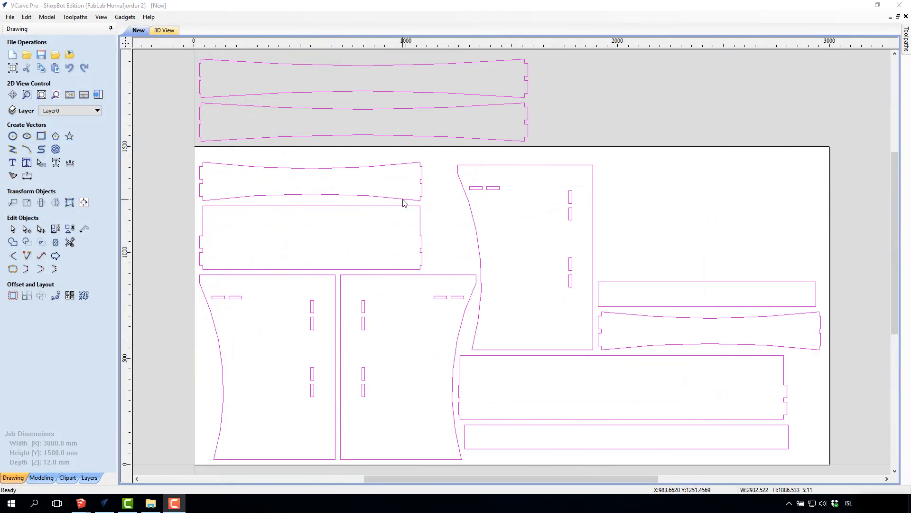